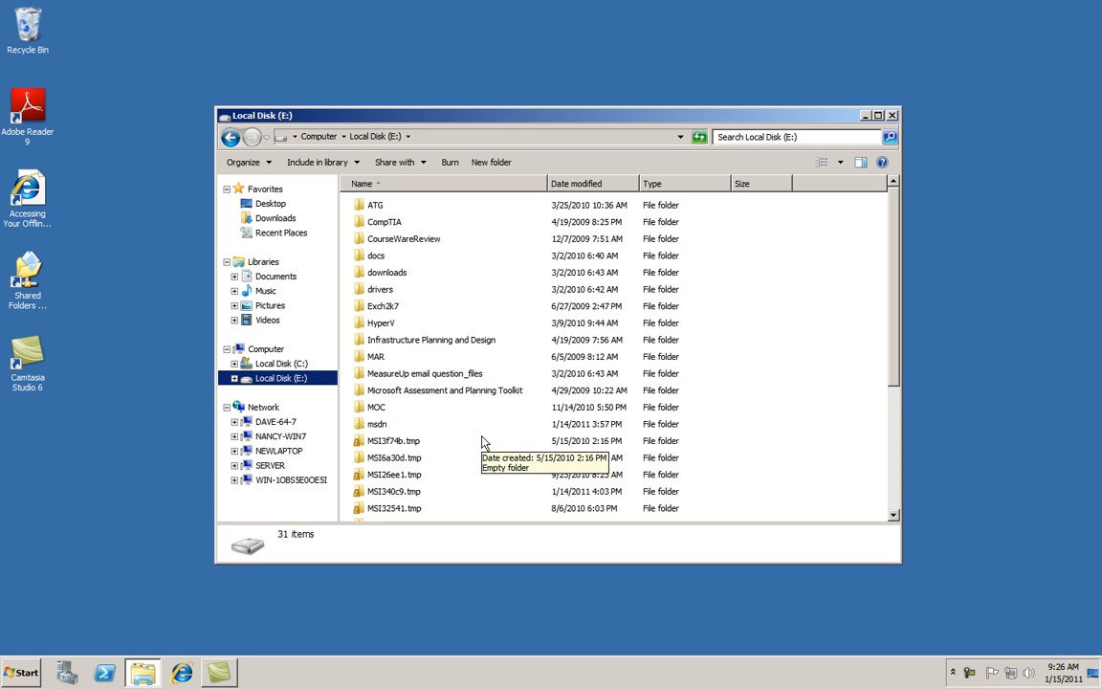
Burn the en_desktop_optimization_pack_2010 disc image from the msdn folder to the DVD in drive D: and close the burner
{"action": "double_click", "coordinate": [375, 425]}
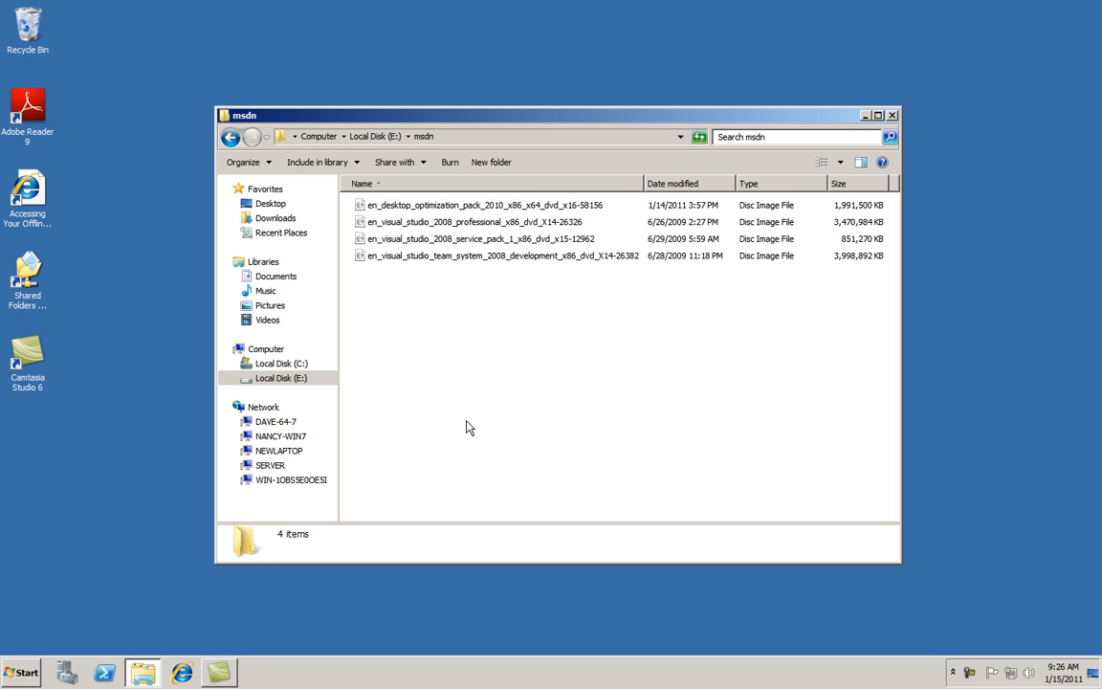
{"action": "left_click", "coordinate": [453, 207]}
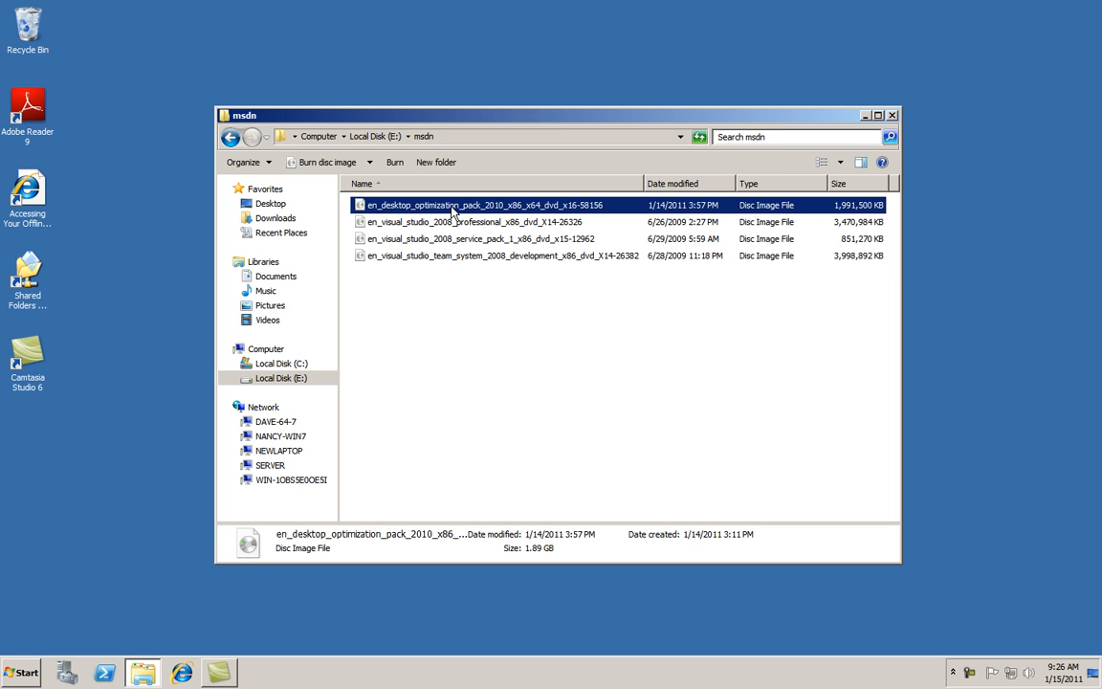
{"action": "right_click", "coordinate": [453, 208]}
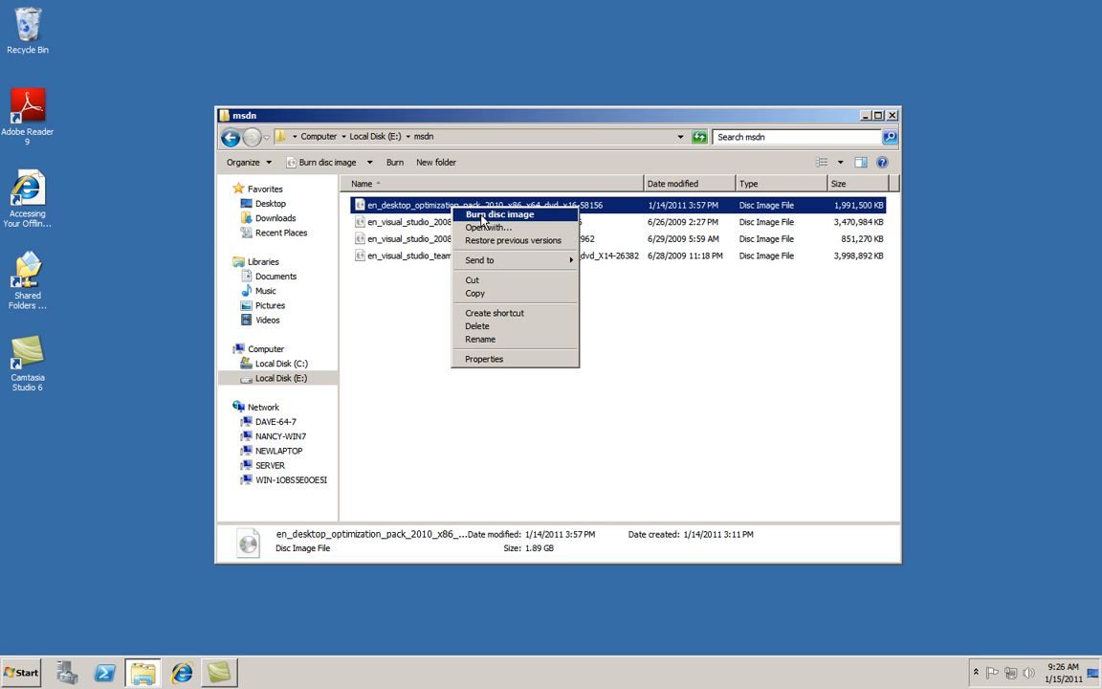
{"action": "left_click", "coordinate": [976, 672]}
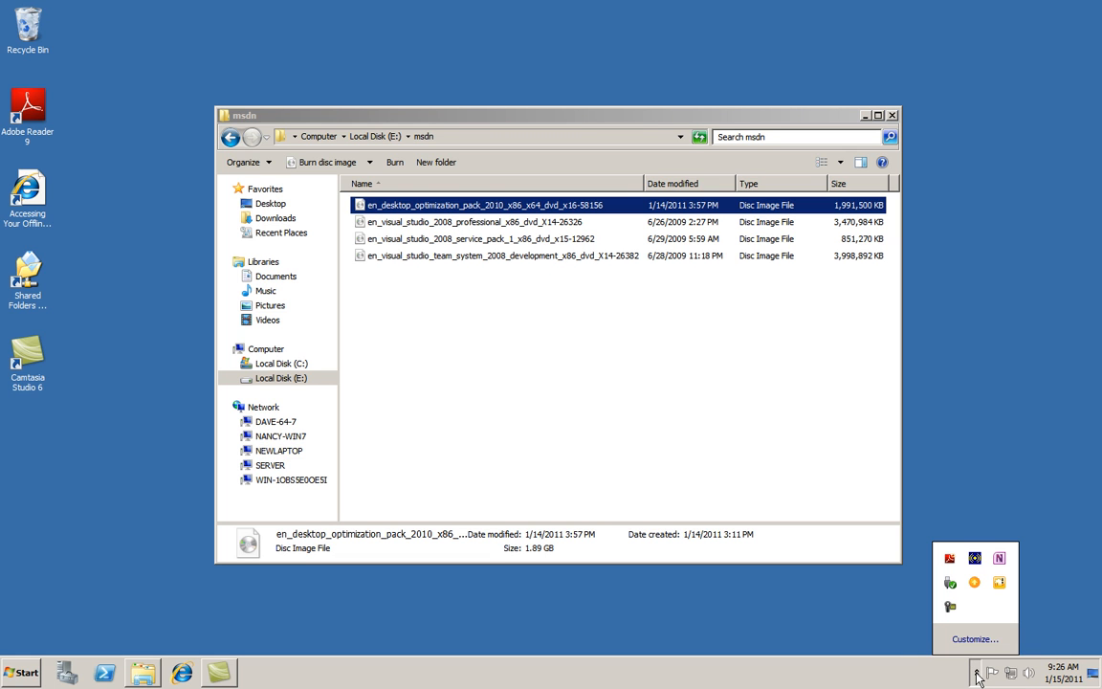
{"action": "left_click", "coordinate": [951, 608]}
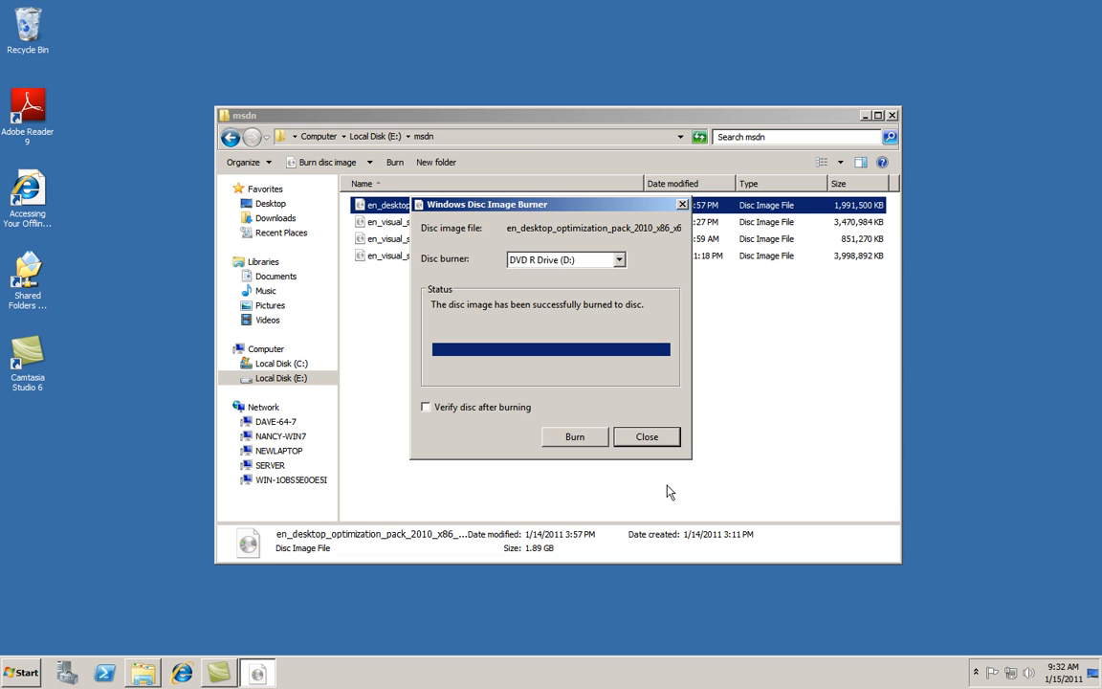
{"action": "left_click", "coordinate": [646, 436]}
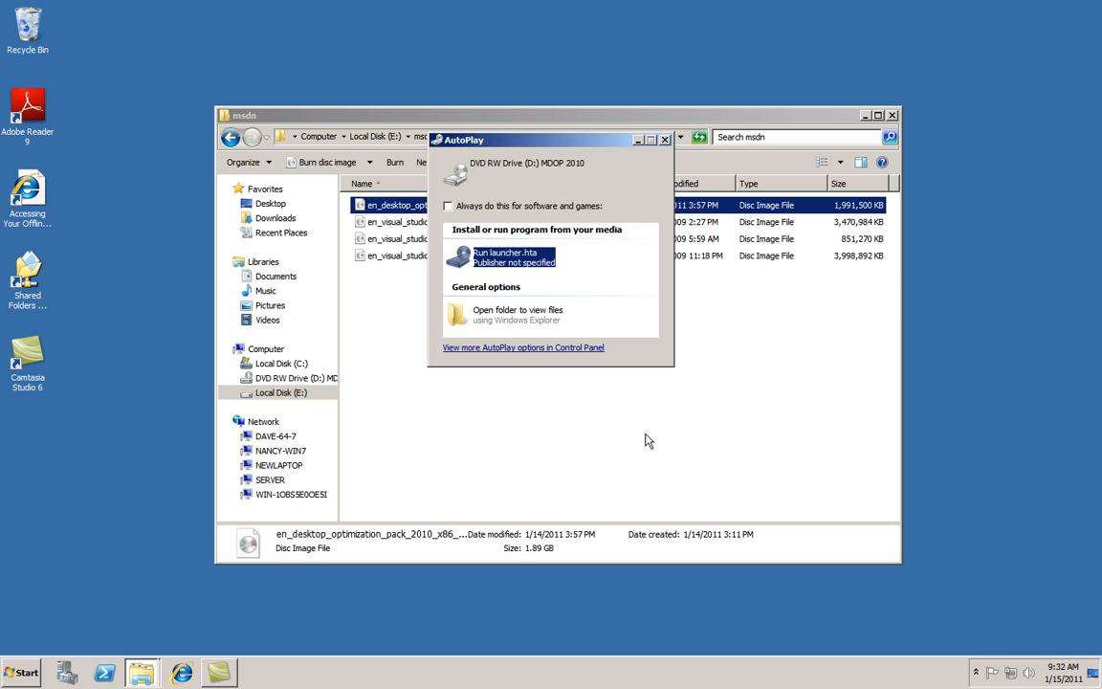
Run launcher.hta from the MDOP 2010 disc and open the Diagnostics and Recovery Toolset page
{"action": "left_click", "coordinate": [517, 263]}
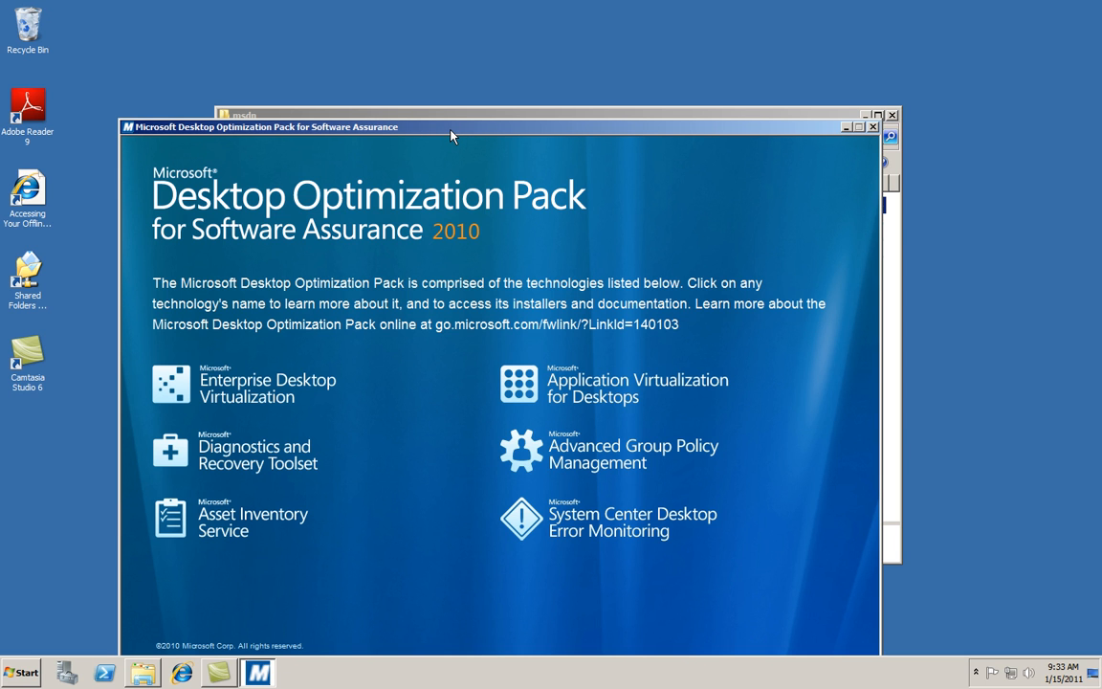
{"action": "left_click_drag", "start_coordinate": [451, 131], "coordinate": [458, 53]}
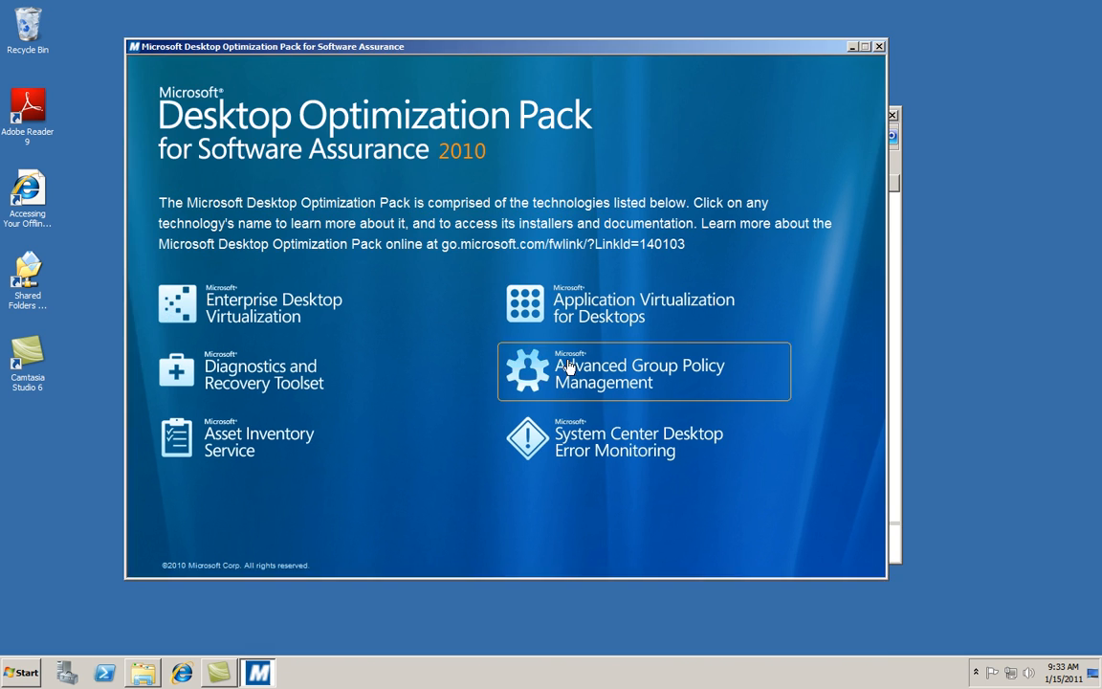
{"action": "left_click", "coordinate": [244, 379]}
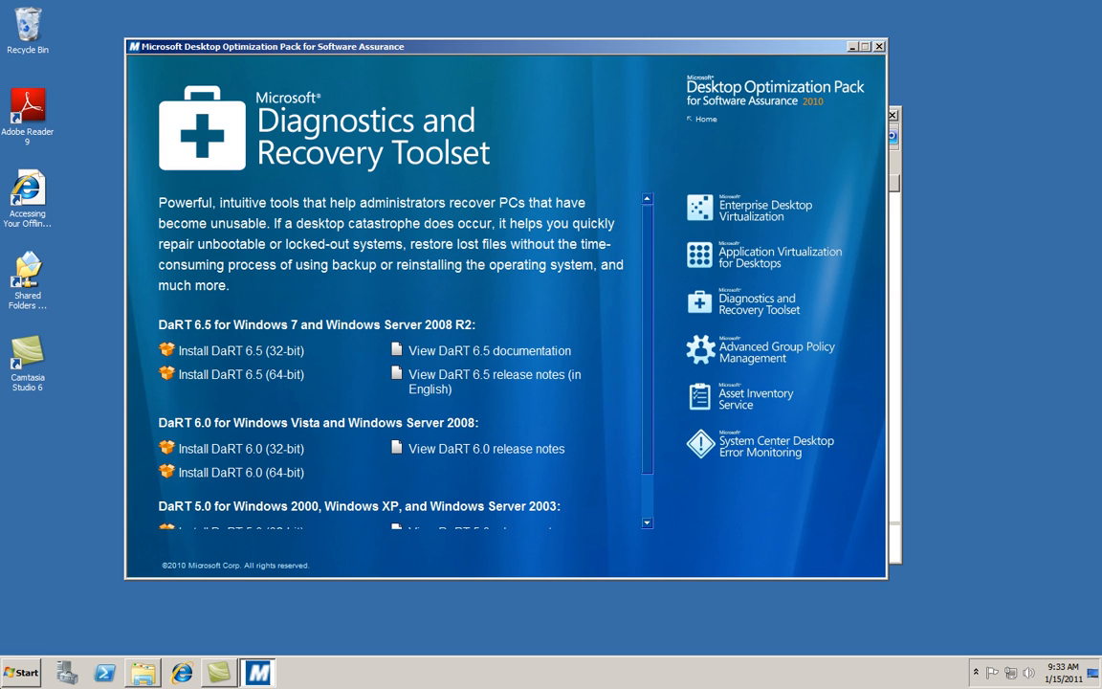
Check the server's Windows edition and system type in its system properties, then return to the toolset page
{"action": "left_click", "coordinate": [67, 673]}
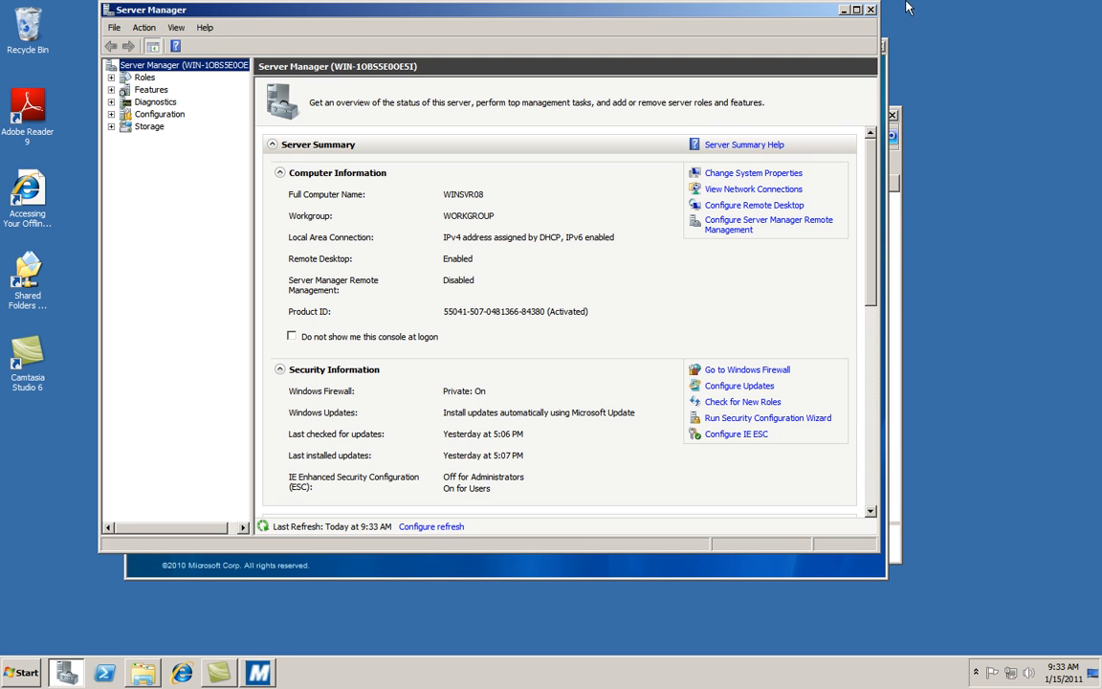
{"action": "left_click", "coordinate": [871, 11]}
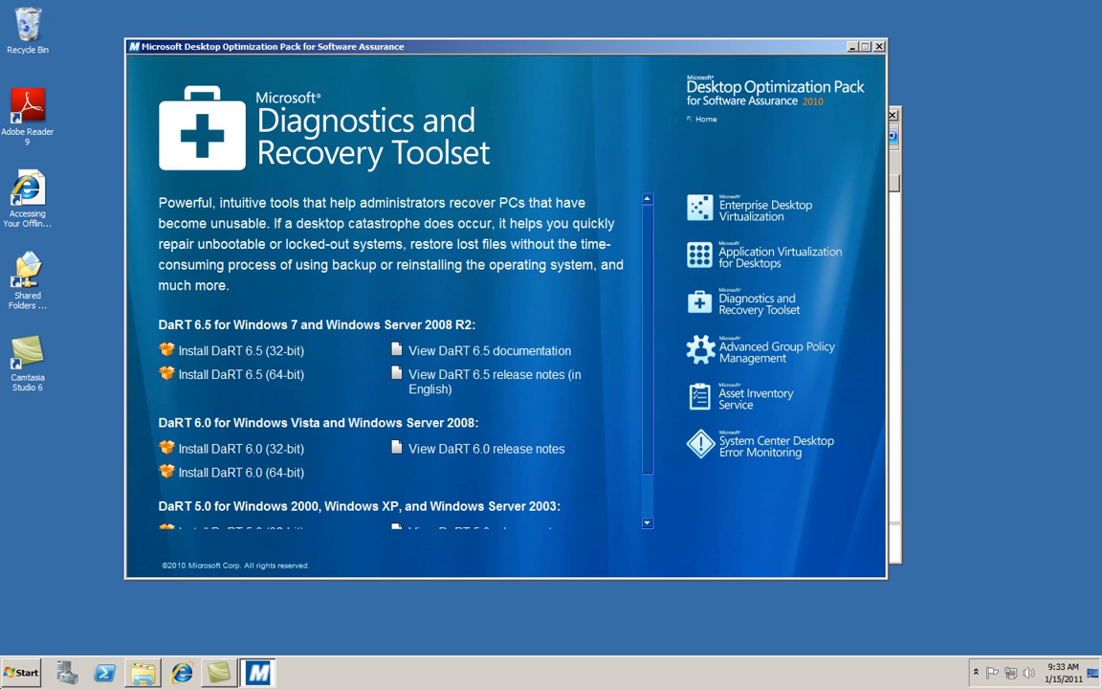
{"action": "left_click", "coordinate": [12, 674]}
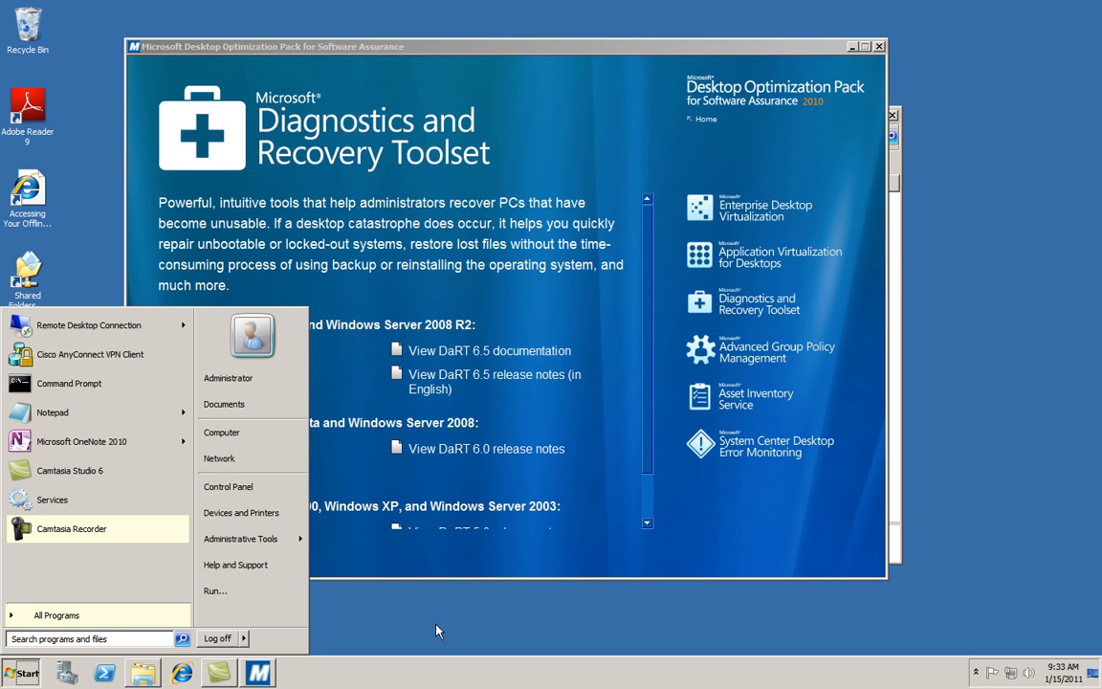
{"action": "right_click", "coordinate": [256, 435]}
{"action": "left_click", "coordinate": [292, 543]}
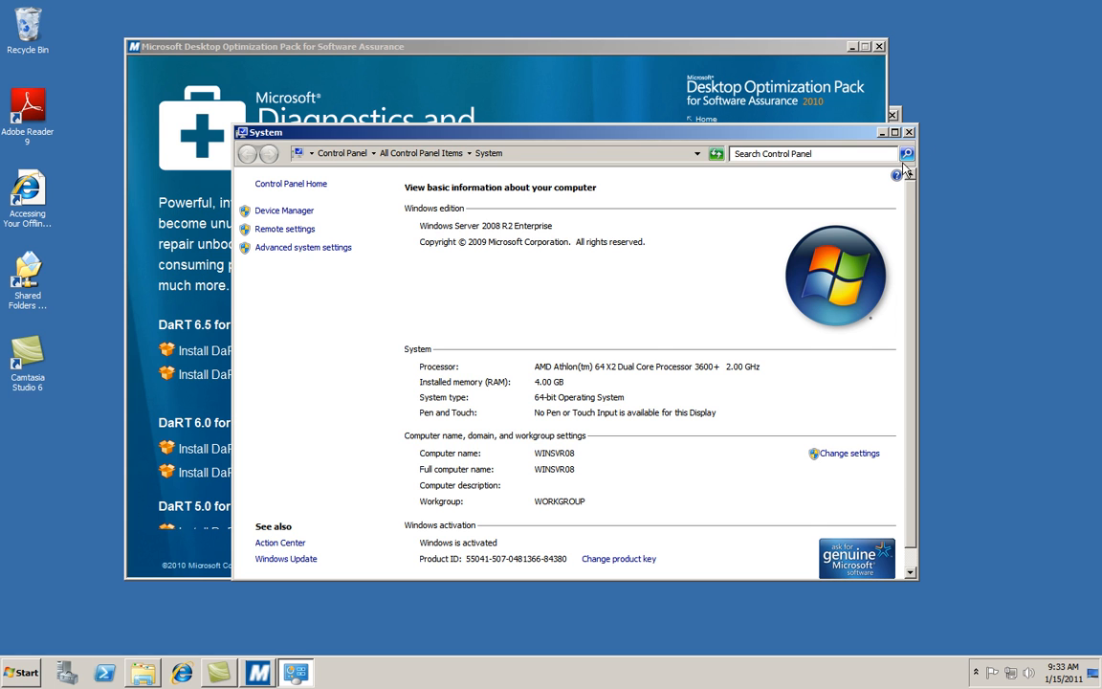
{"action": "scroll", "coordinate": [754, 436], "scroll_direction": "down", "scroll_amount": 1}
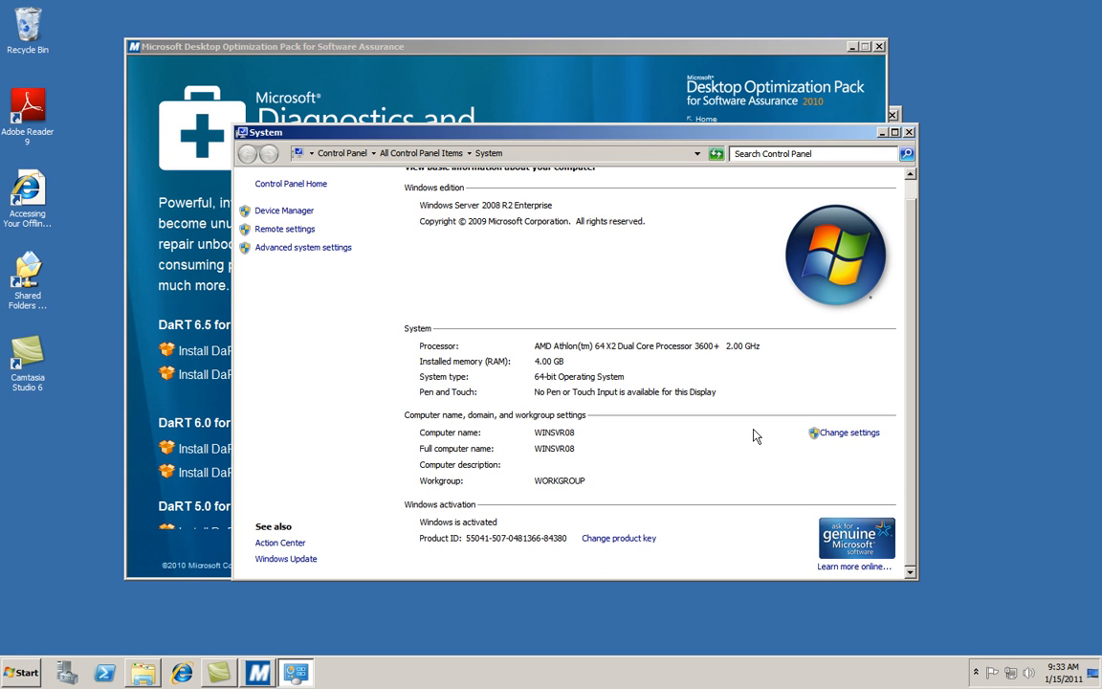
{"action": "left_click", "coordinate": [909, 133]}
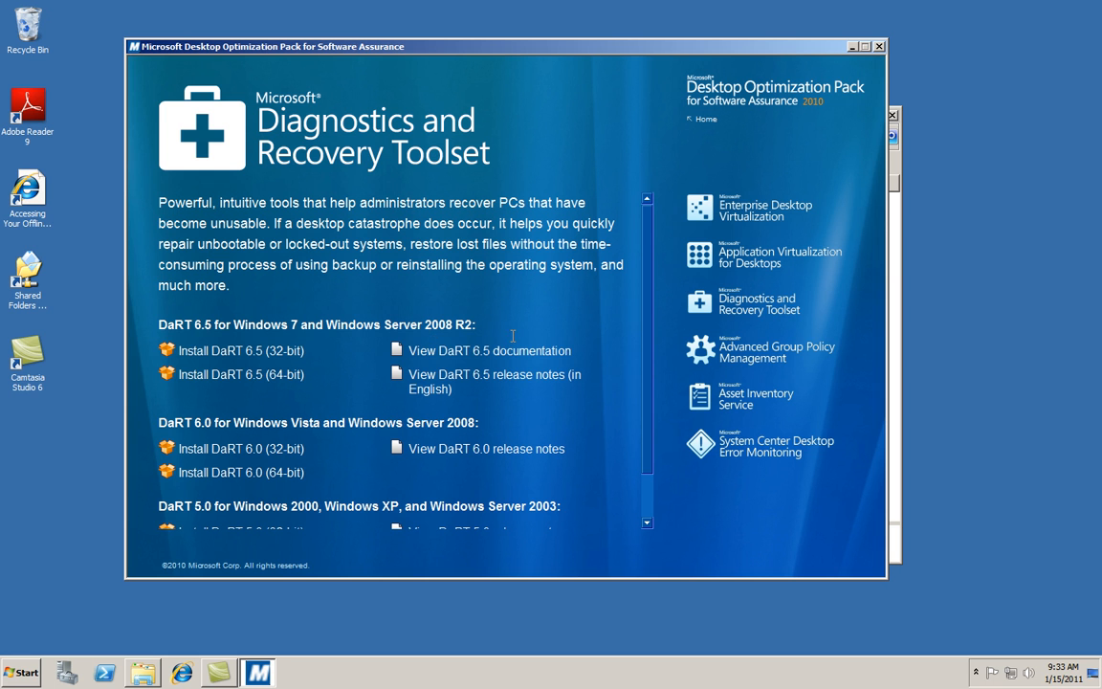
Start the DaRT 6.5 (64-bit) installer, accept the license agreement and keep the default folder for My use only
{"action": "scroll", "coordinate": [554, 403], "scroll_direction": "down", "scroll_amount": 1}
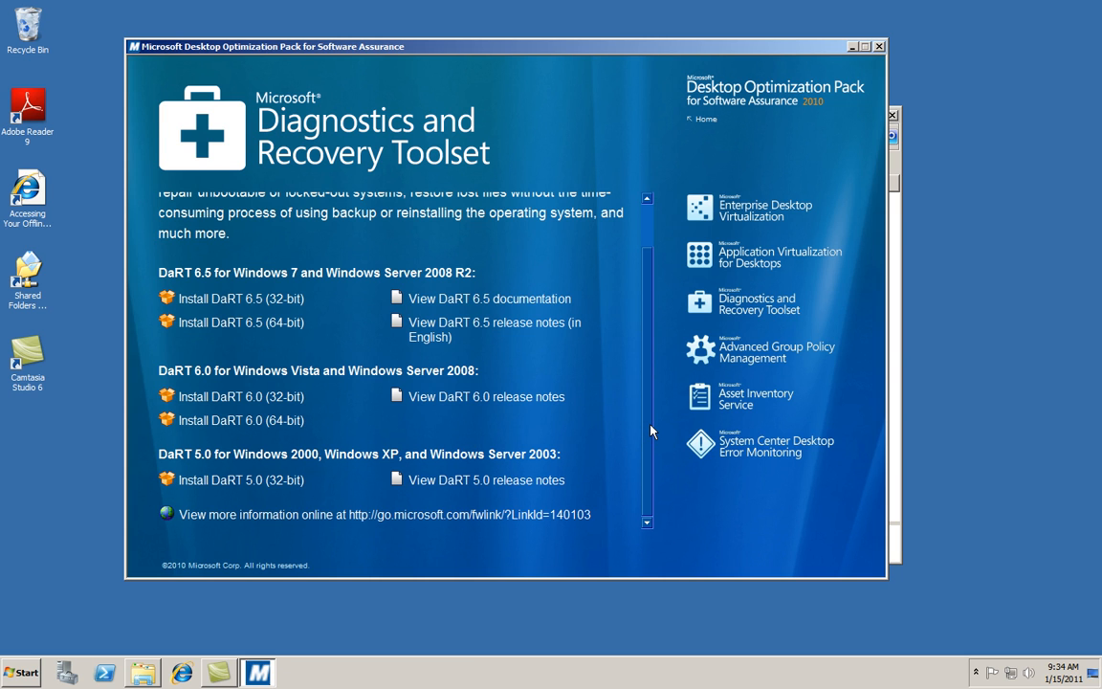
{"action": "scroll", "coordinate": [652, 430], "scroll_direction": "up", "scroll_amount": 2}
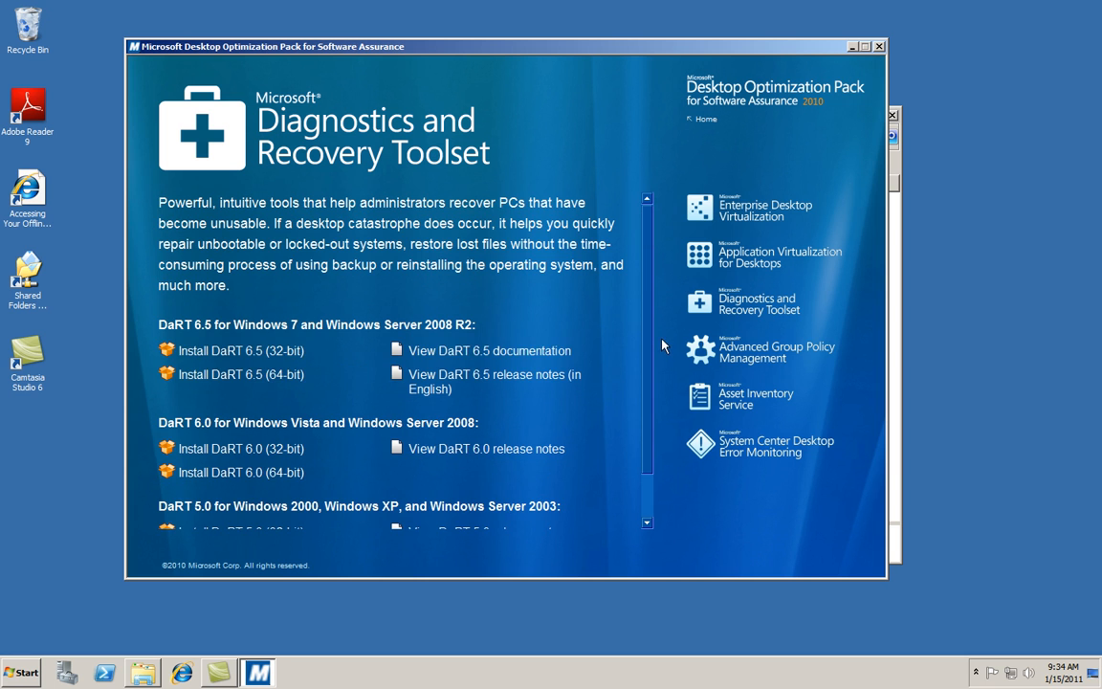
{"action": "left_click", "coordinate": [201, 375]}
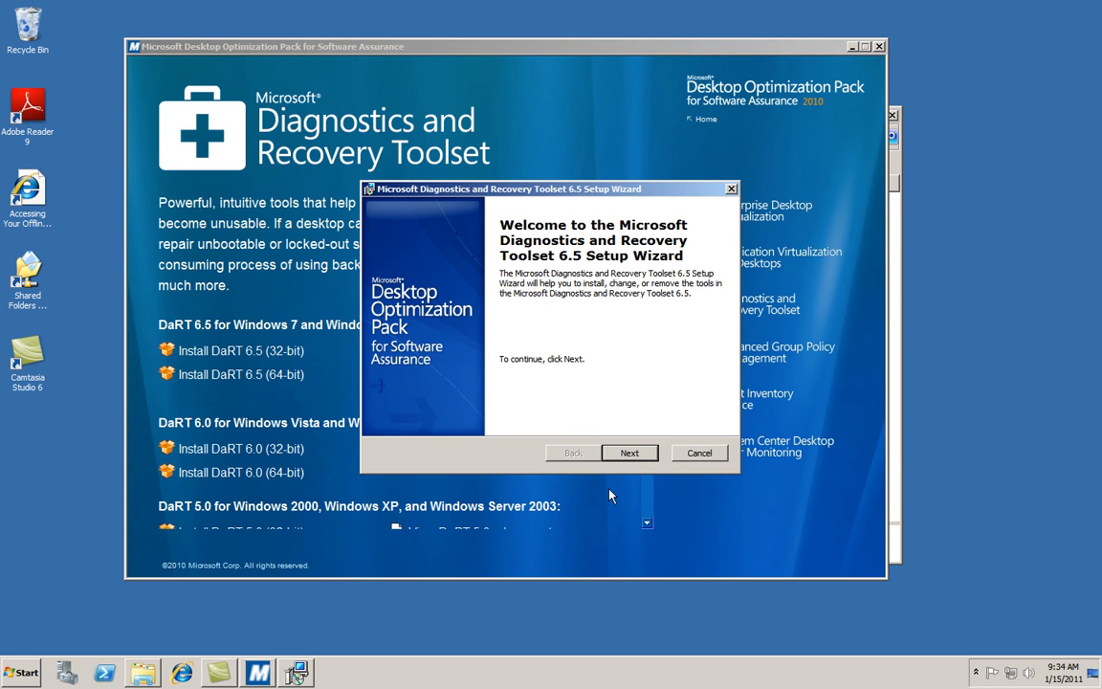
{"action": "left_click", "coordinate": [629, 453]}
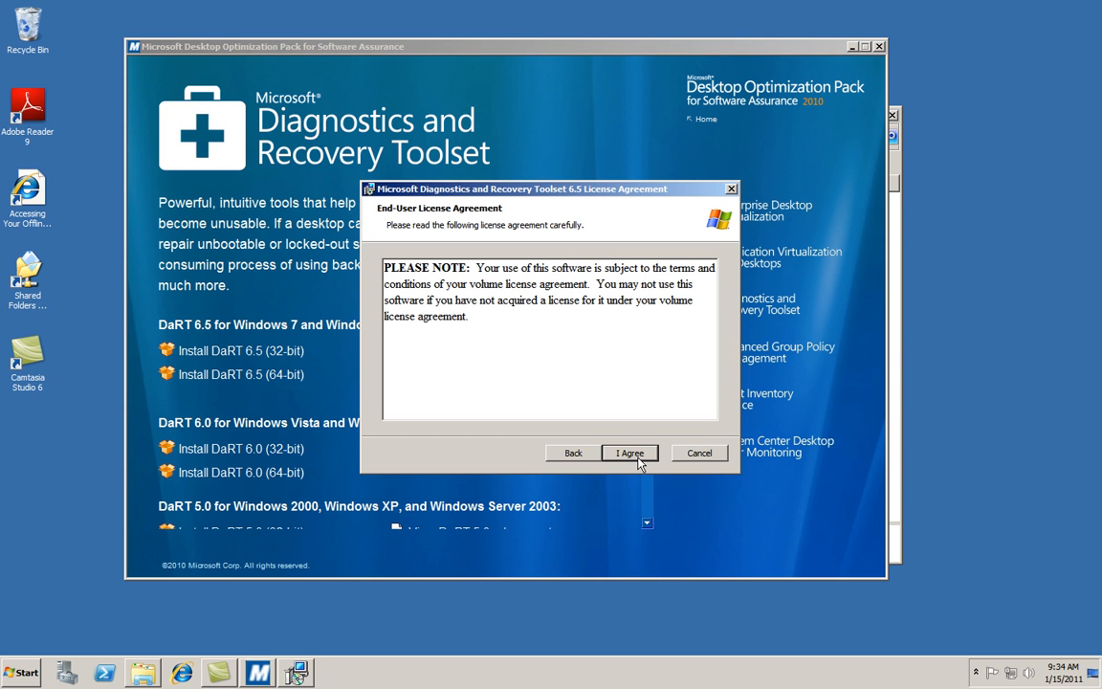
{"action": "left_click", "coordinate": [626, 456]}
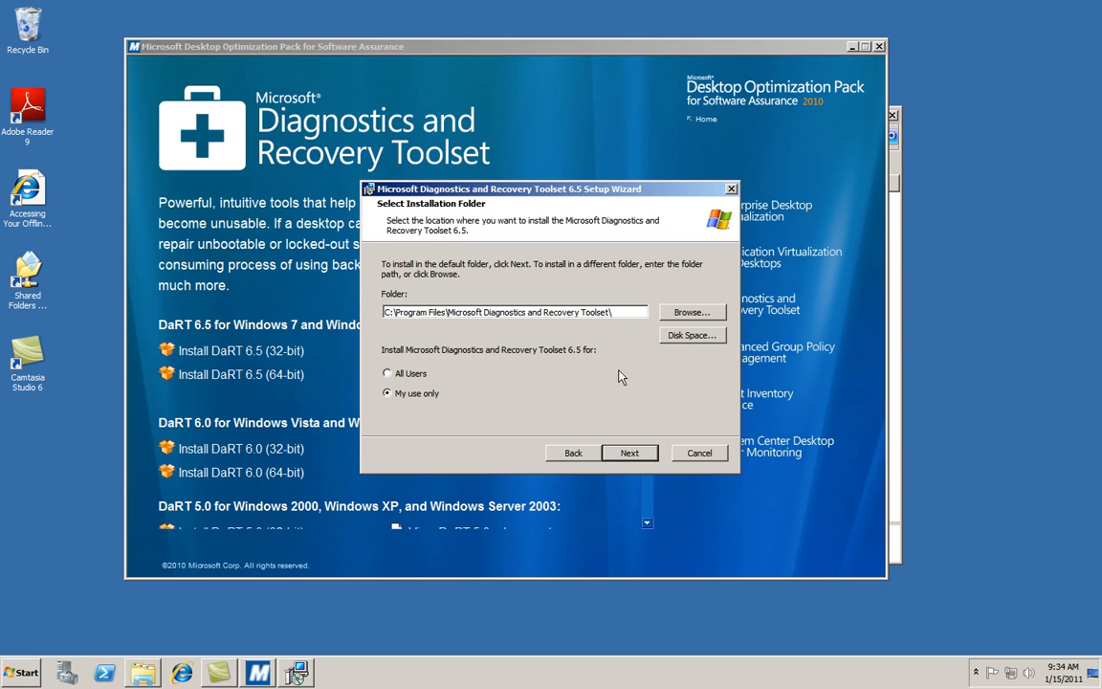
{"action": "left_click", "coordinate": [627, 453]}
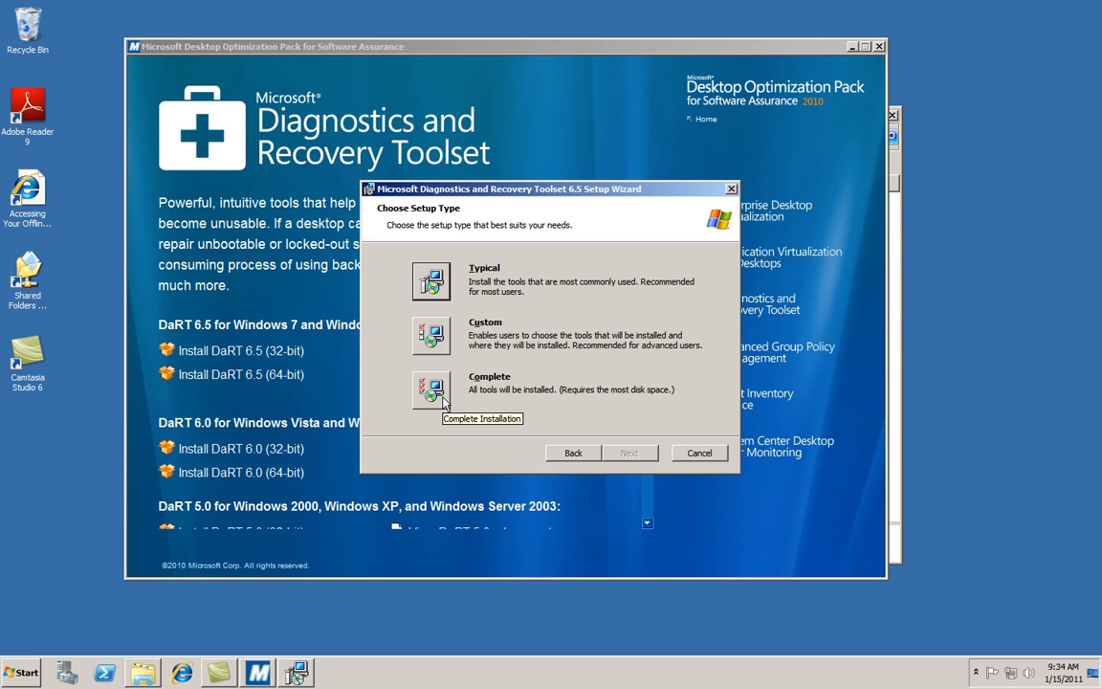
Check the disk space of the computer's drives and return to the setup wizard
{"action": "left_click", "coordinate": [142, 672]}
{"action": "left_click", "coordinate": [260, 348]}
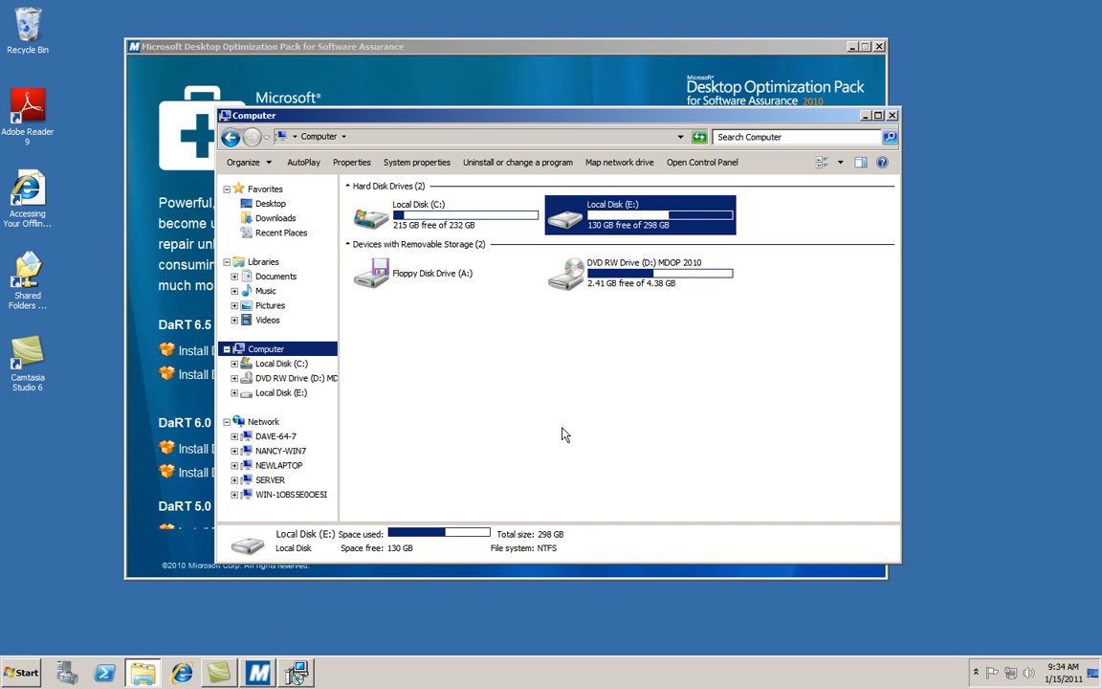
{"action": "left_click", "coordinate": [556, 74]}
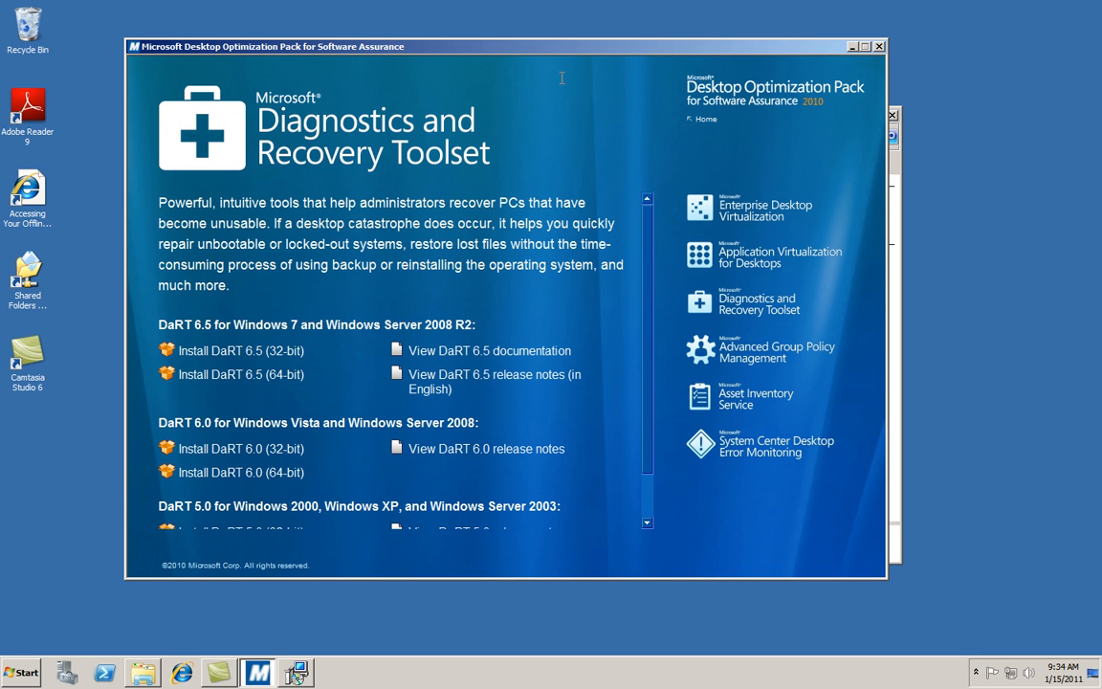
{"action": "left_click", "coordinate": [297, 673]}
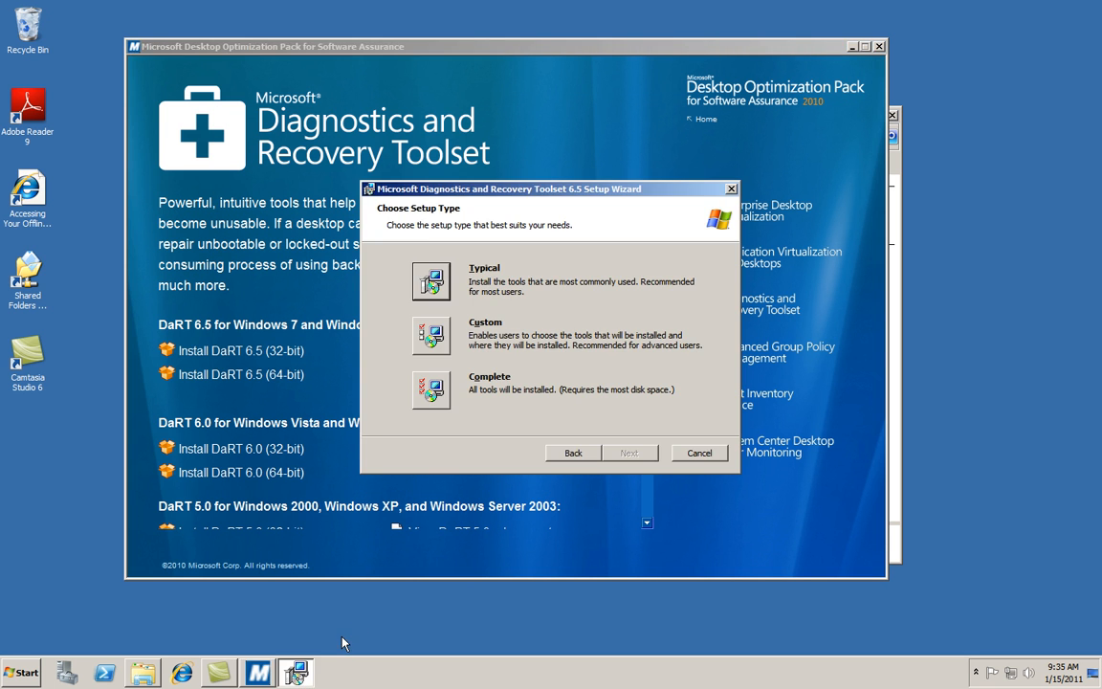
Run the Complete installation of Diagnostics and Recovery Toolset 6.5 and finish the wizard
{"action": "left_click", "coordinate": [430, 389]}
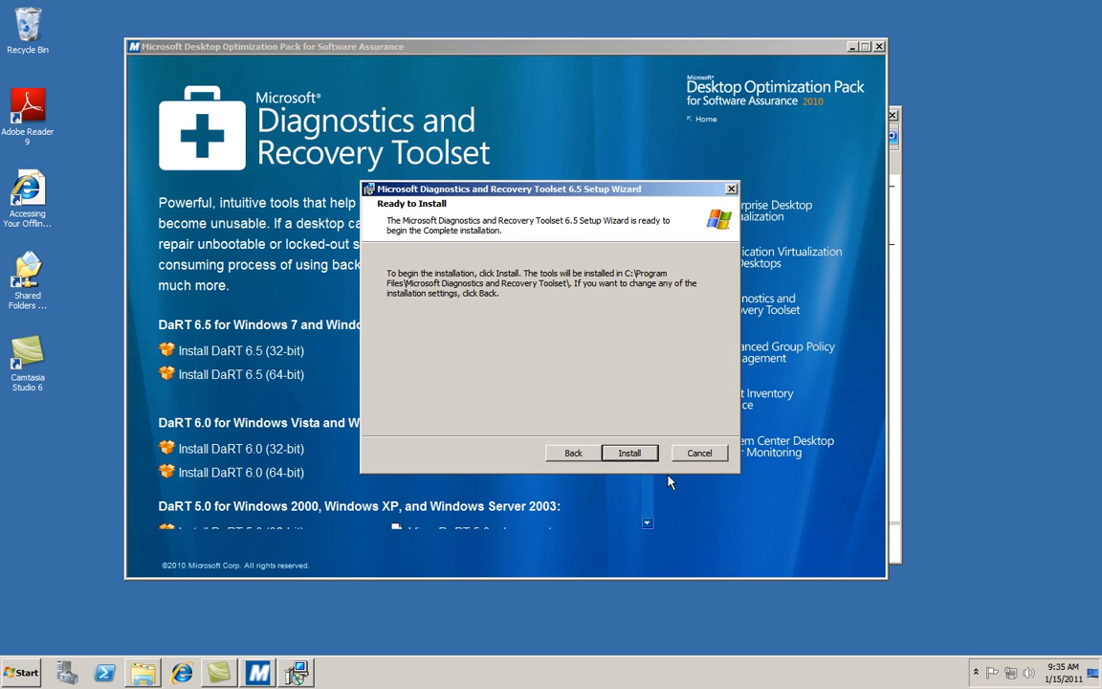
{"action": "left_click", "coordinate": [629, 452]}
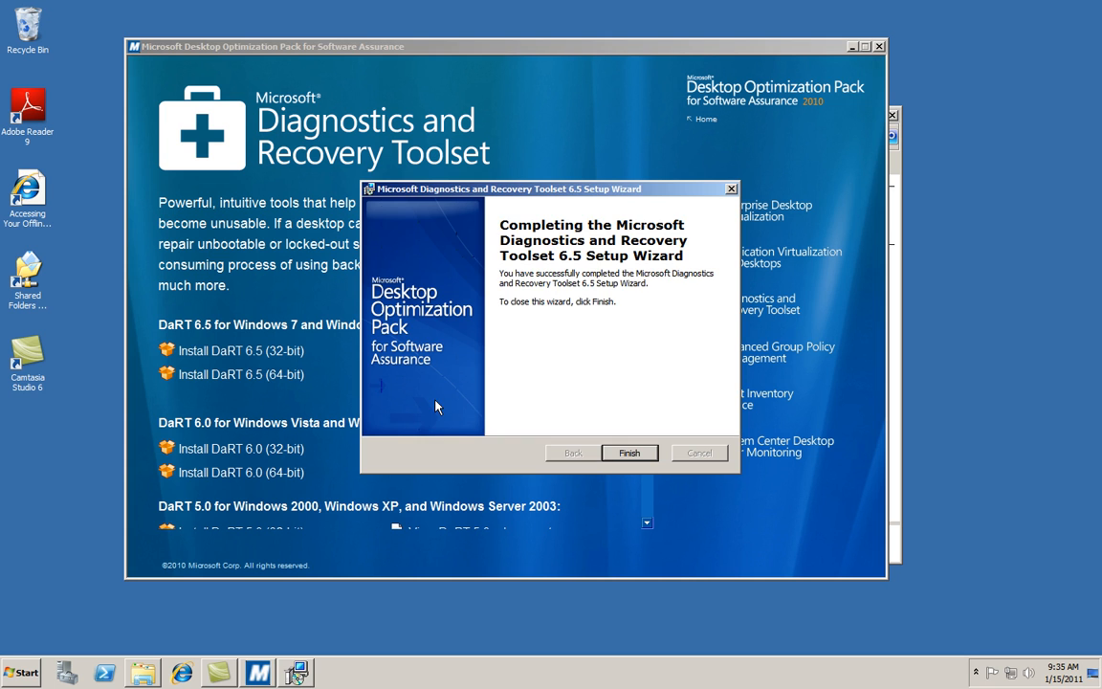
{"action": "left_click", "coordinate": [631, 453]}
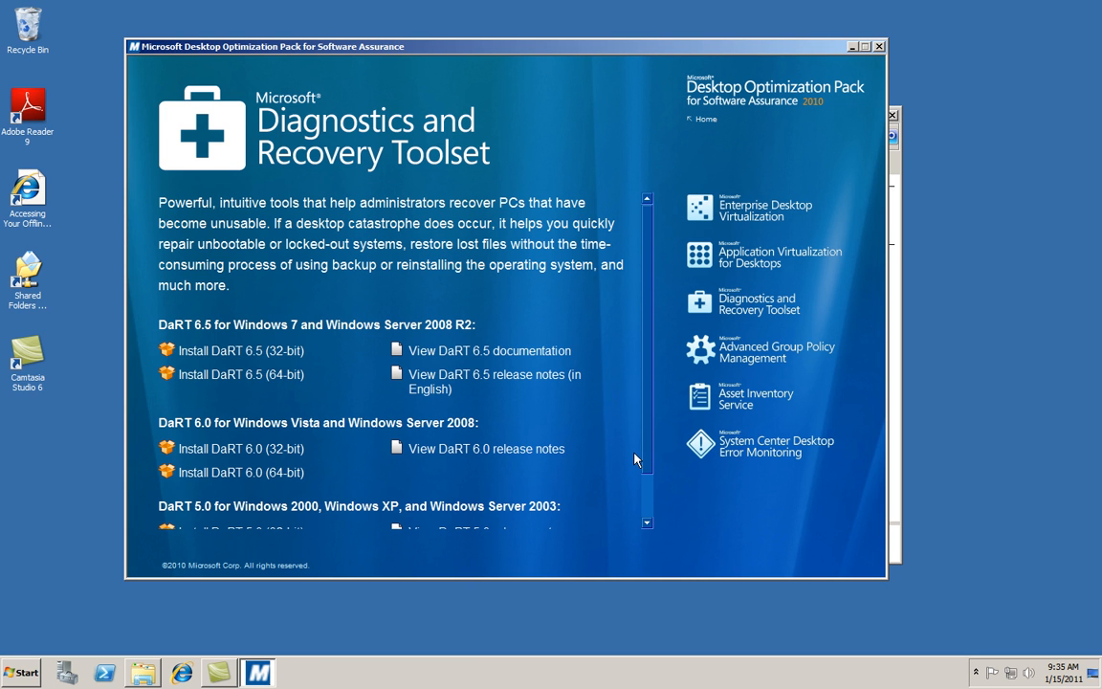
Open the Release Notes from the Microsoft Diagnostics and Recovery Toolset program group
{"action": "left_click", "coordinate": [23, 678]}
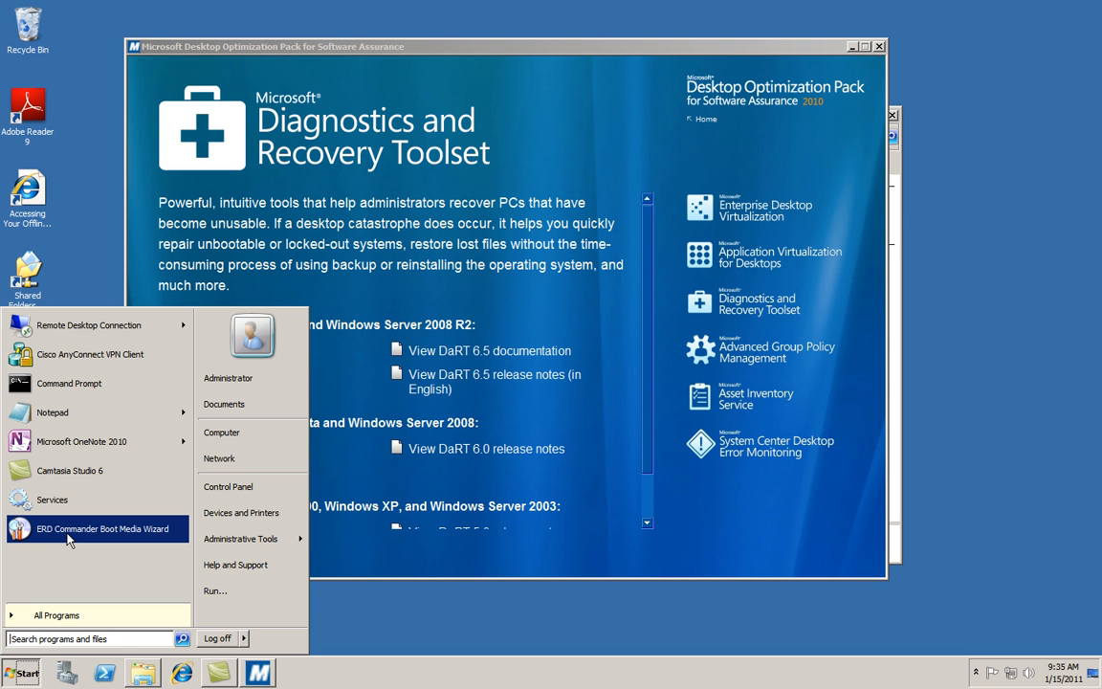
{"action": "left_click", "coordinate": [61, 616]}
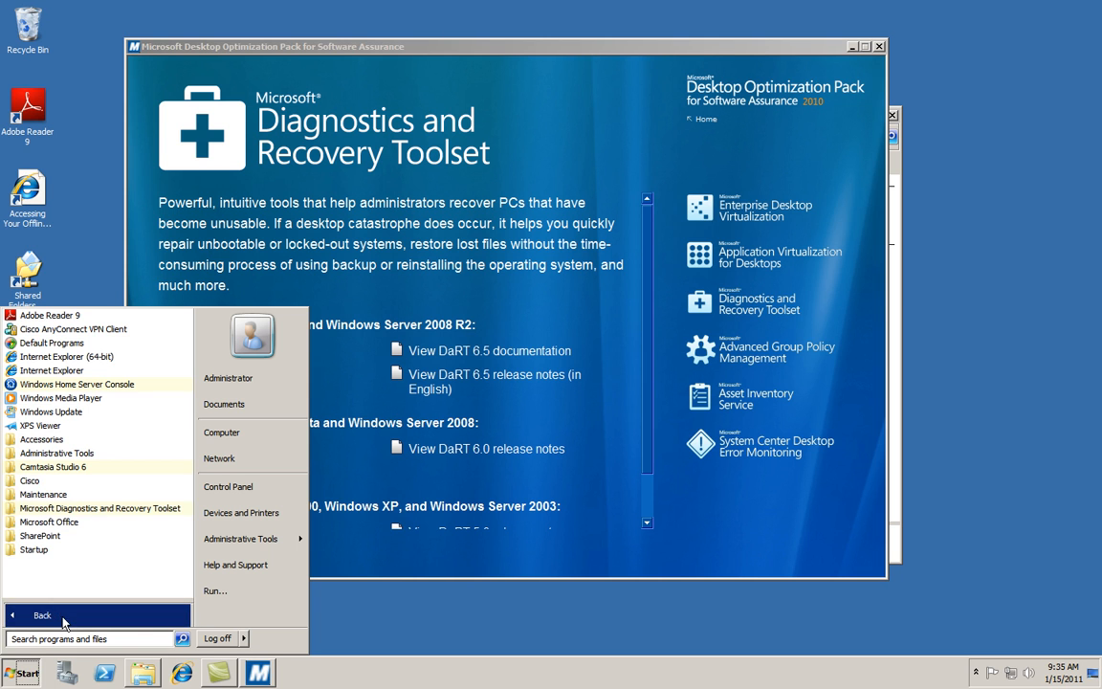
{"action": "left_click", "coordinate": [100, 508]}
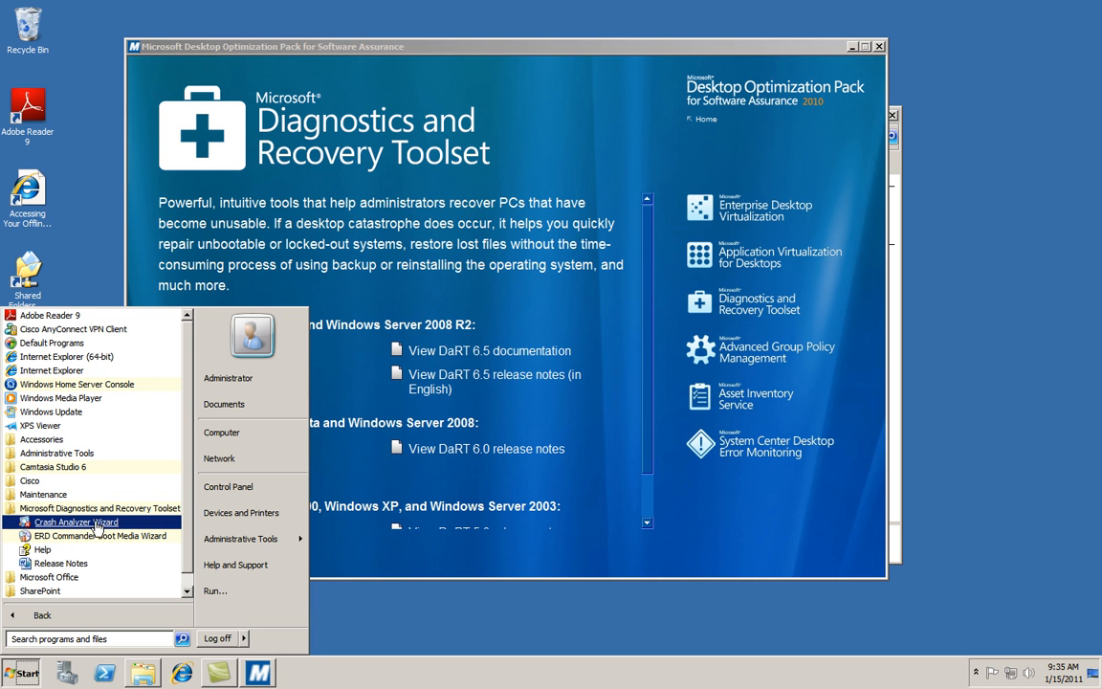
{"action": "left_click", "coordinate": [60, 564]}
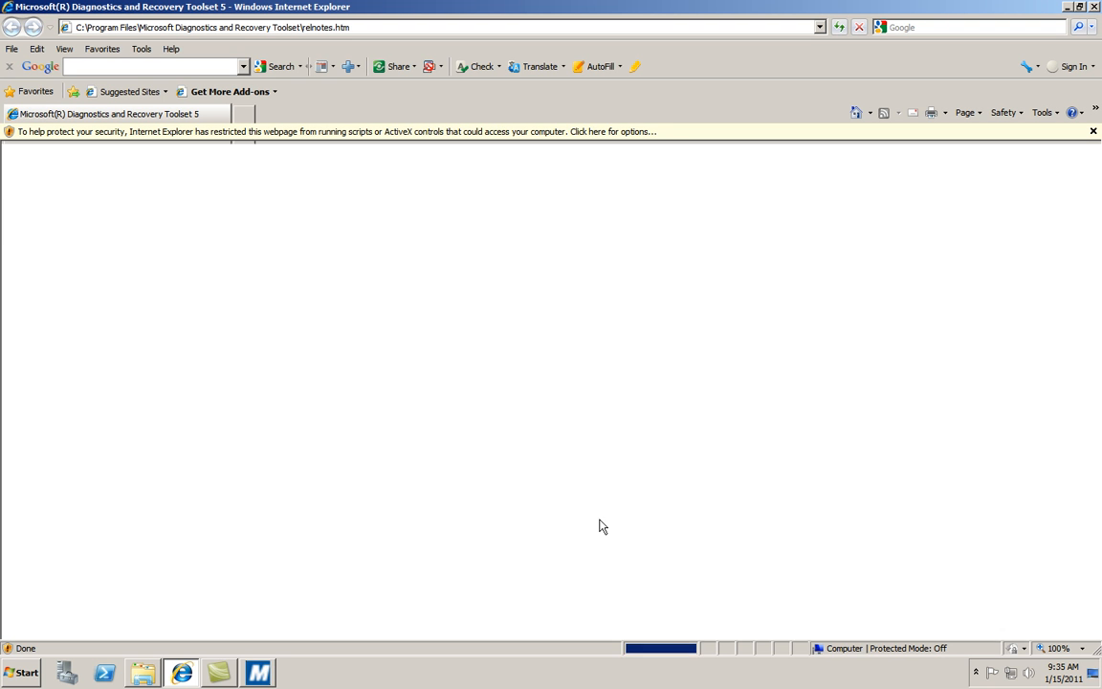
Allow the blocked active content in the release notes and review the list of included tools in the Overview
{"action": "left_click", "coordinate": [597, 134]}
{"action": "left_click", "coordinate": [603, 144]}
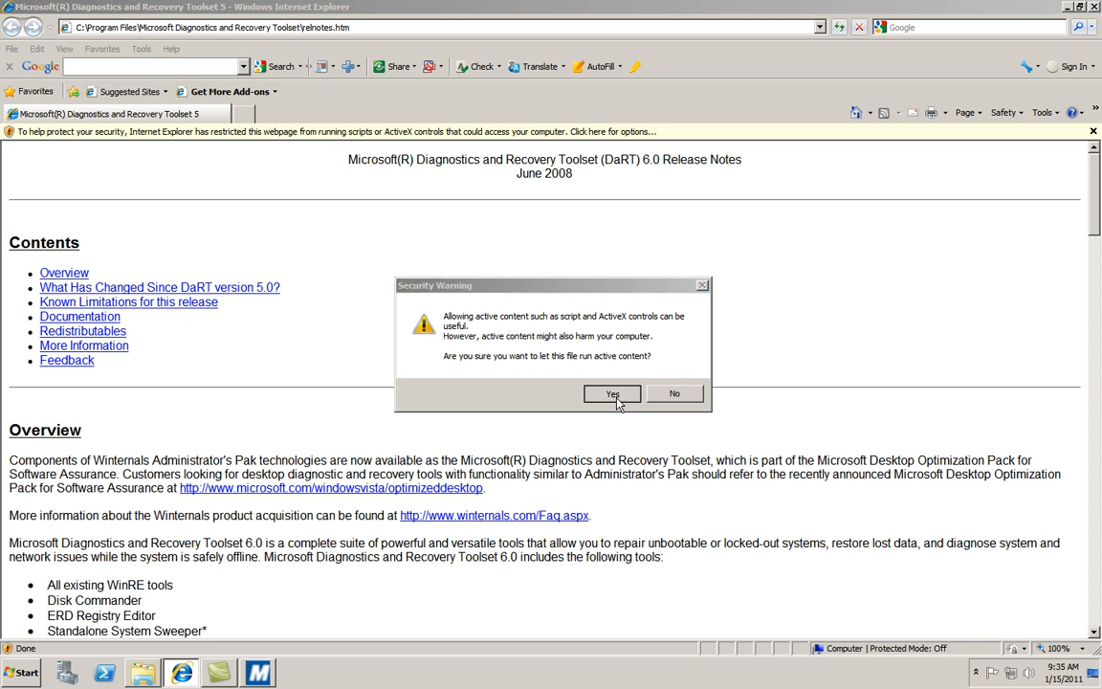
{"action": "left_click", "coordinate": [613, 394]}
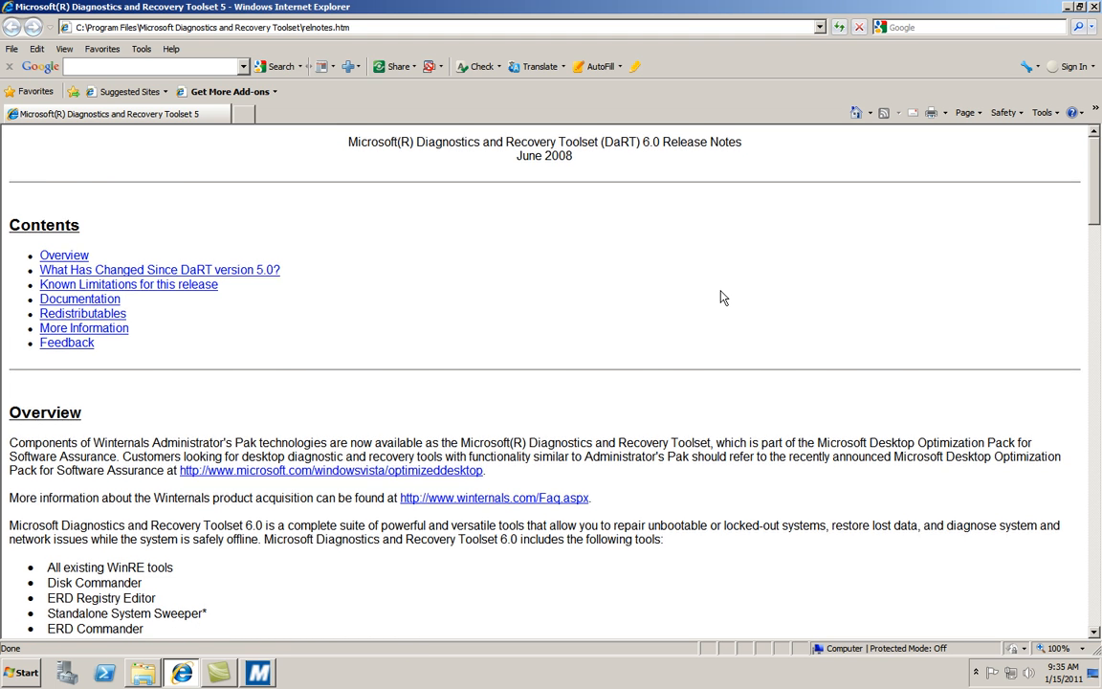
{"action": "scroll", "coordinate": [725, 287], "scroll_direction": "down", "scroll_amount": 1}
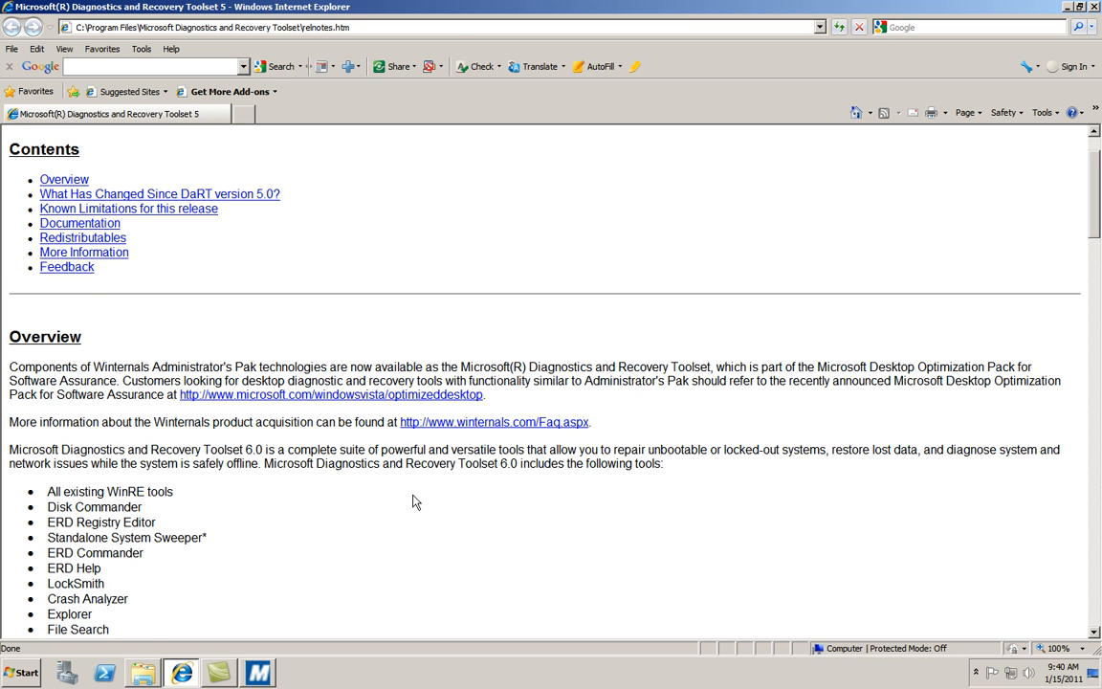
{"action": "scroll", "coordinate": [412, 503], "scroll_direction": "down", "scroll_amount": 2}
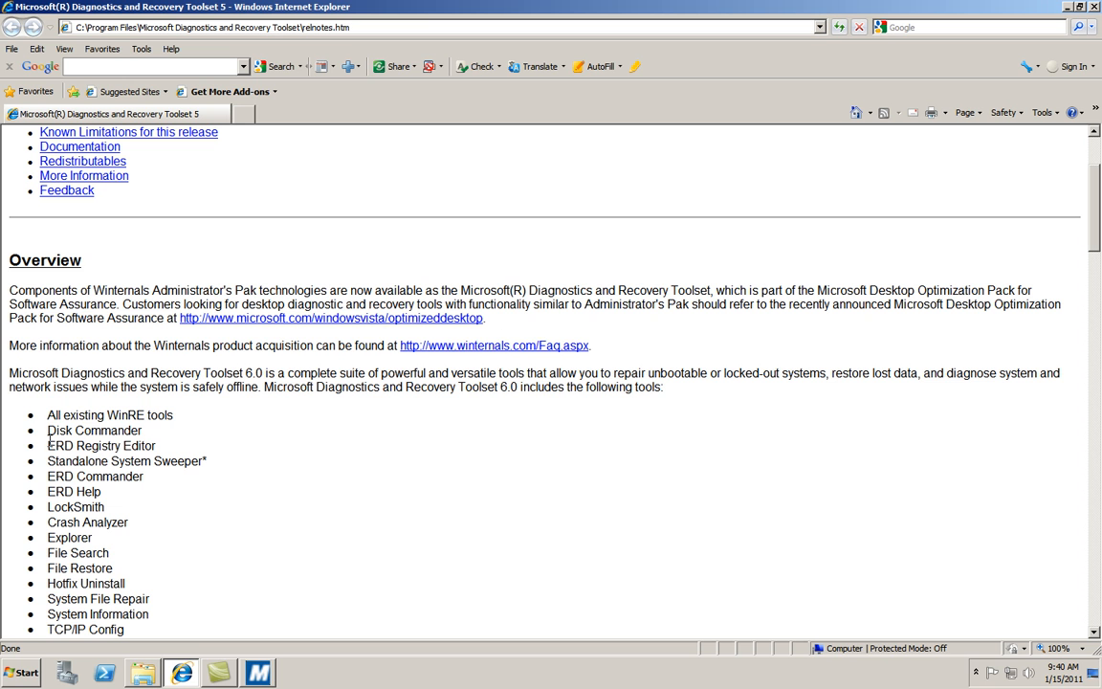
Review the release notes' tool list, unsupported and supported platforms, minimal hardware requirements and changes since DaRT version 5.0
{"action": "scroll", "coordinate": [381, 475], "scroll_direction": "down", "scroll_amount": 1}
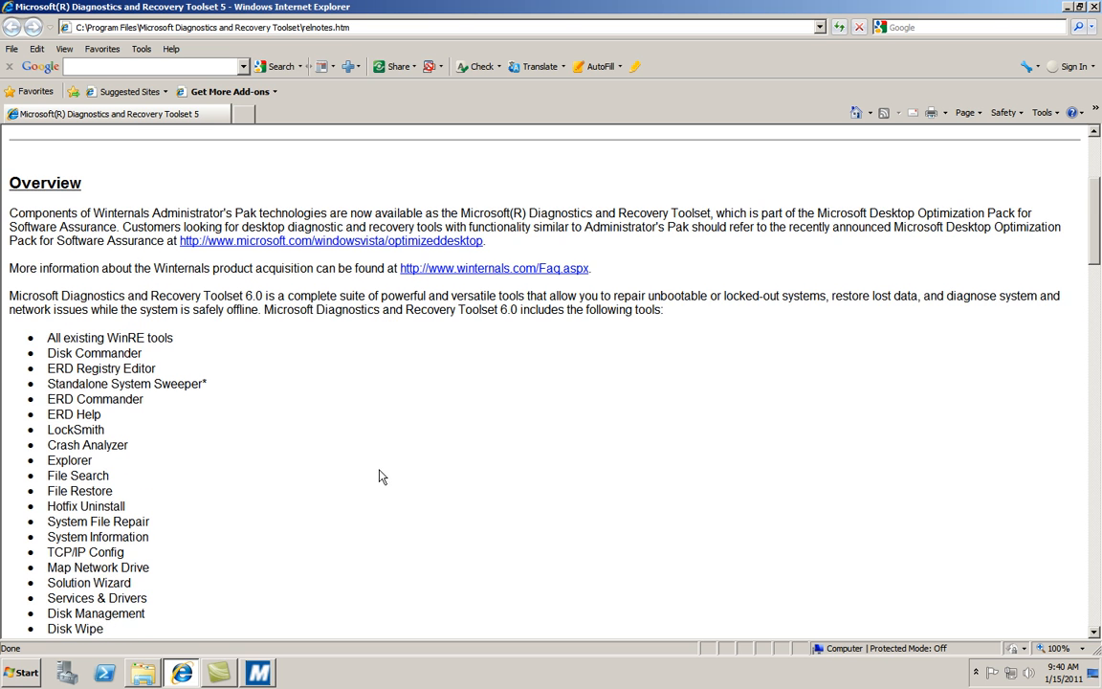
{"action": "scroll", "coordinate": [228, 443], "scroll_direction": "down", "scroll_amount": 1}
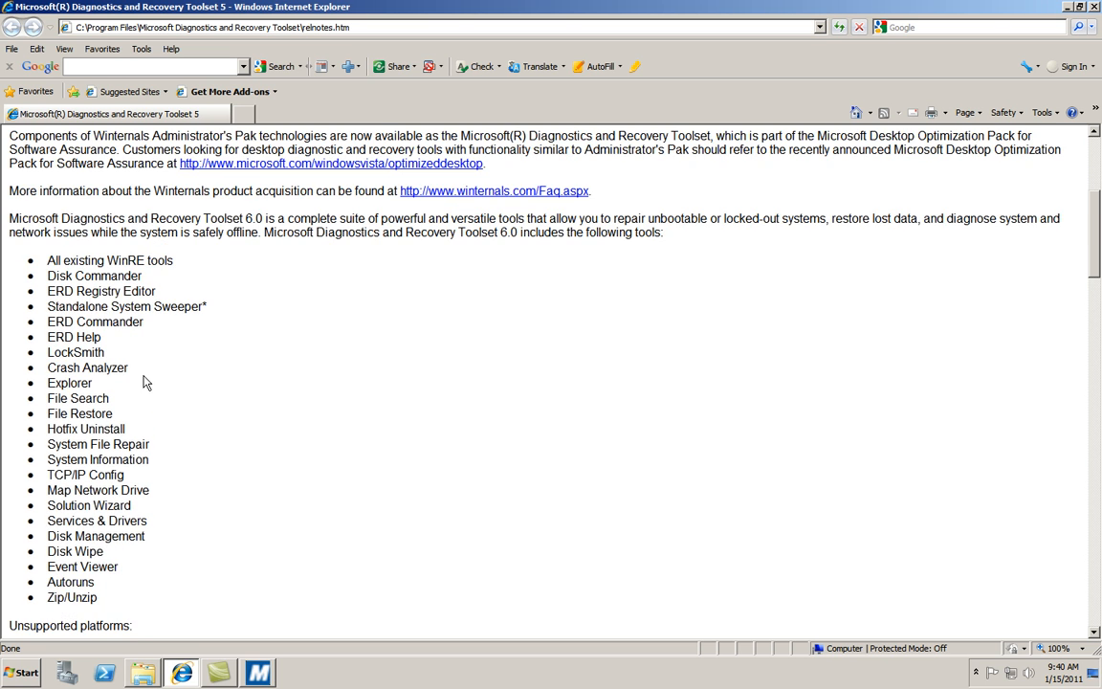
{"action": "scroll", "coordinate": [187, 358], "scroll_direction": "down", "scroll_amount": 2}
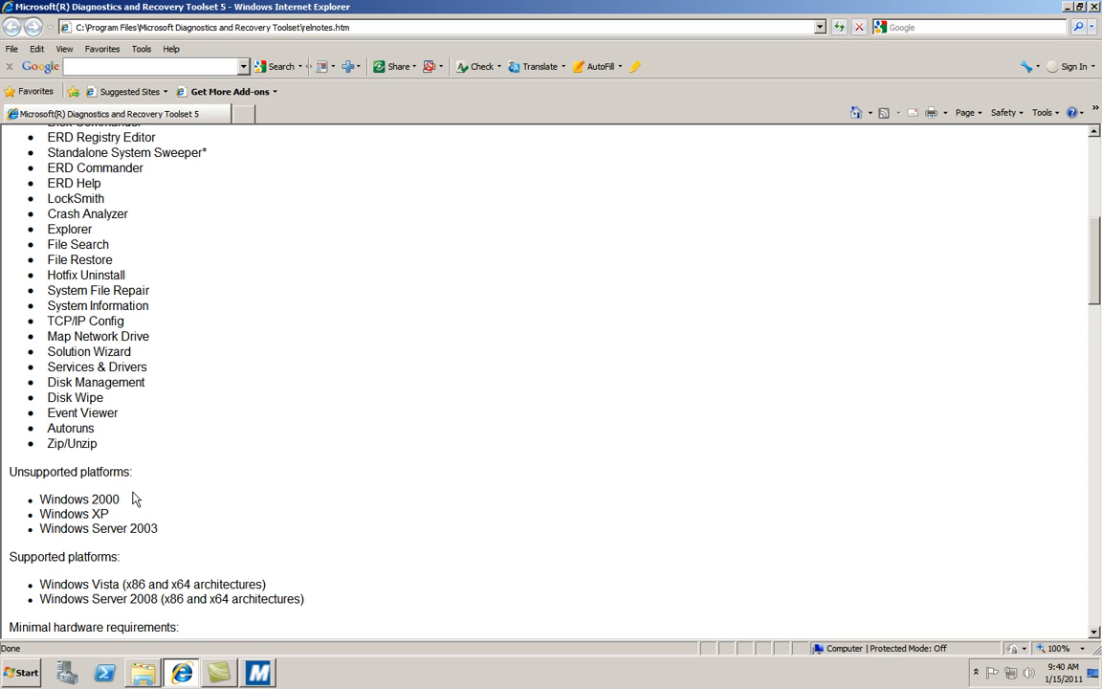
{"action": "scroll", "coordinate": [375, 501], "scroll_direction": "down", "scroll_amount": 3}
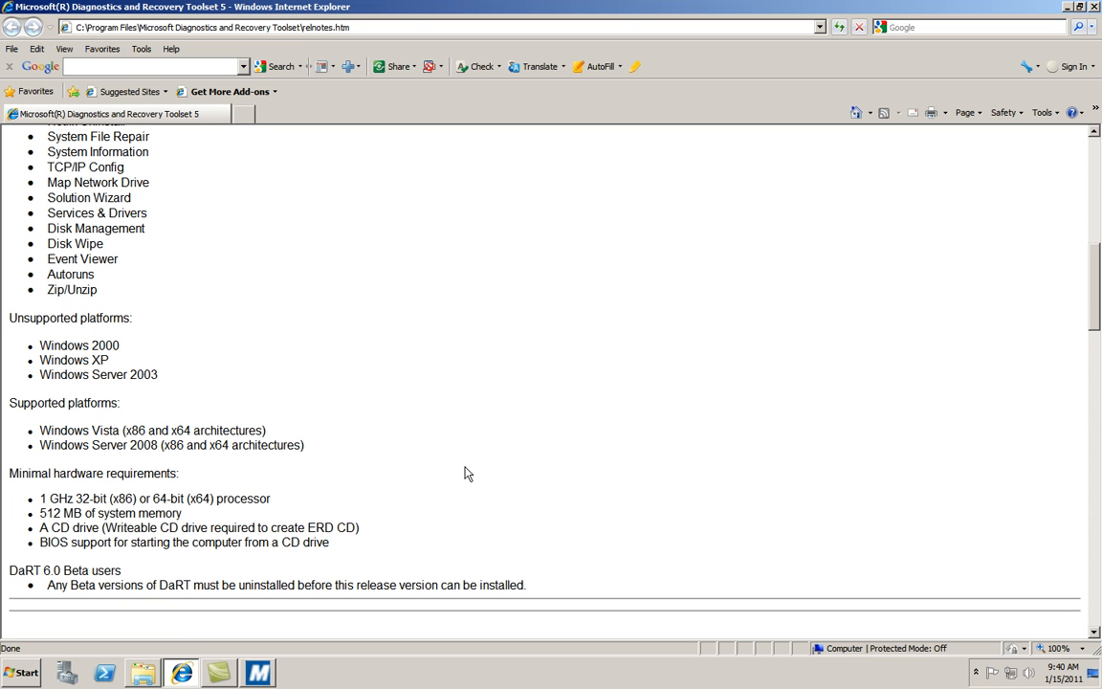
{"action": "left_click_drag", "start_coordinate": [40, 514], "coordinate": [182, 513]}
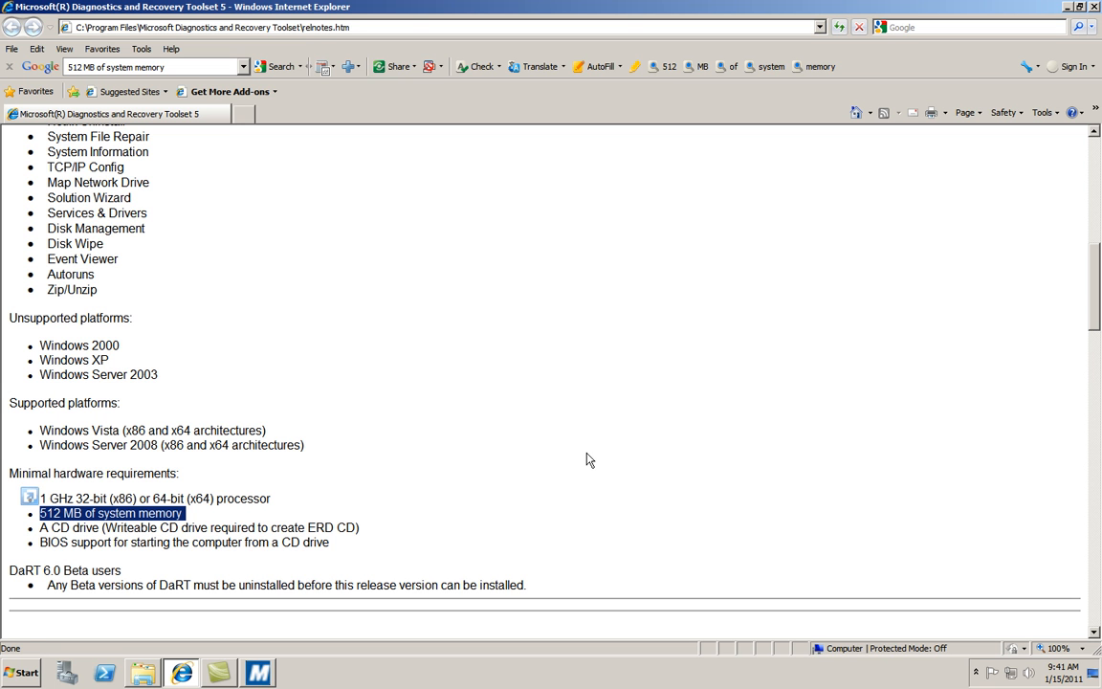
{"action": "scroll", "coordinate": [589, 460], "scroll_direction": "down", "scroll_amount": 4}
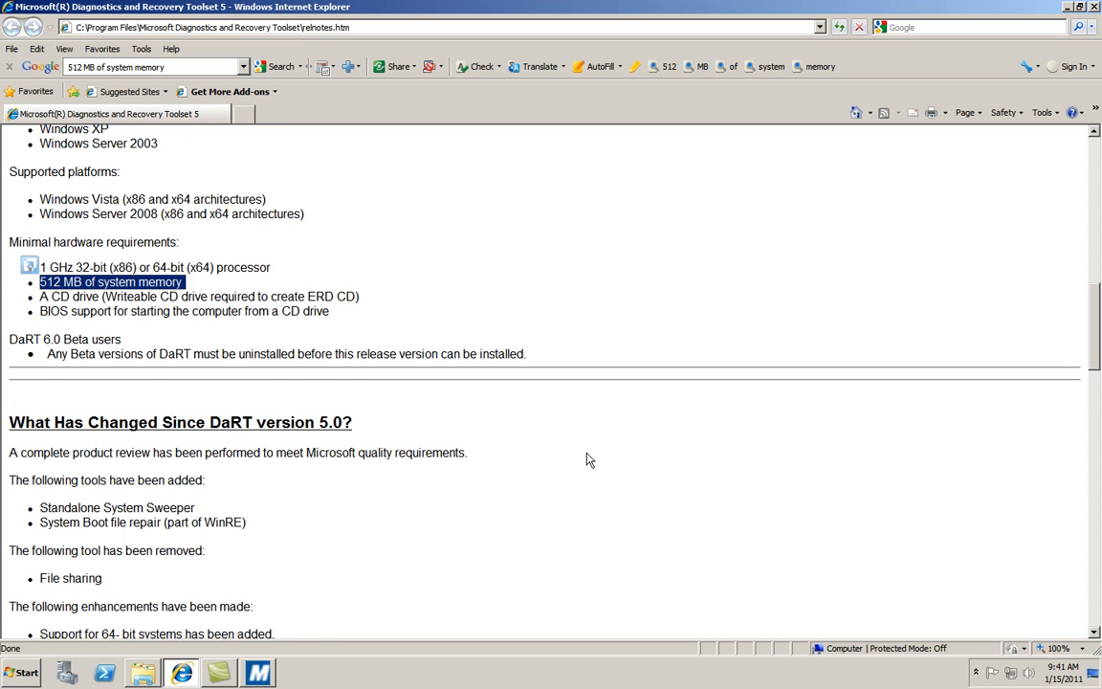
{"action": "scroll", "coordinate": [589, 460], "scroll_direction": "down", "scroll_amount": 3}
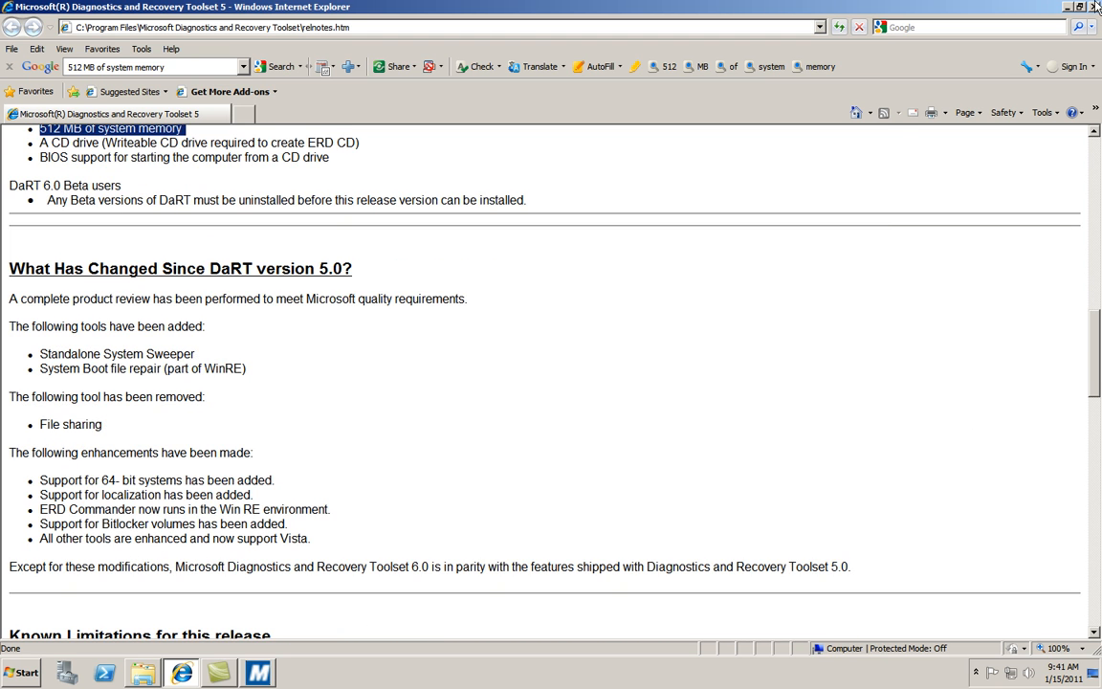
Close the release notes, the Desktop Optimization Pack launcher and the Computer window
{"action": "left_click", "coordinate": [1095, 8]}
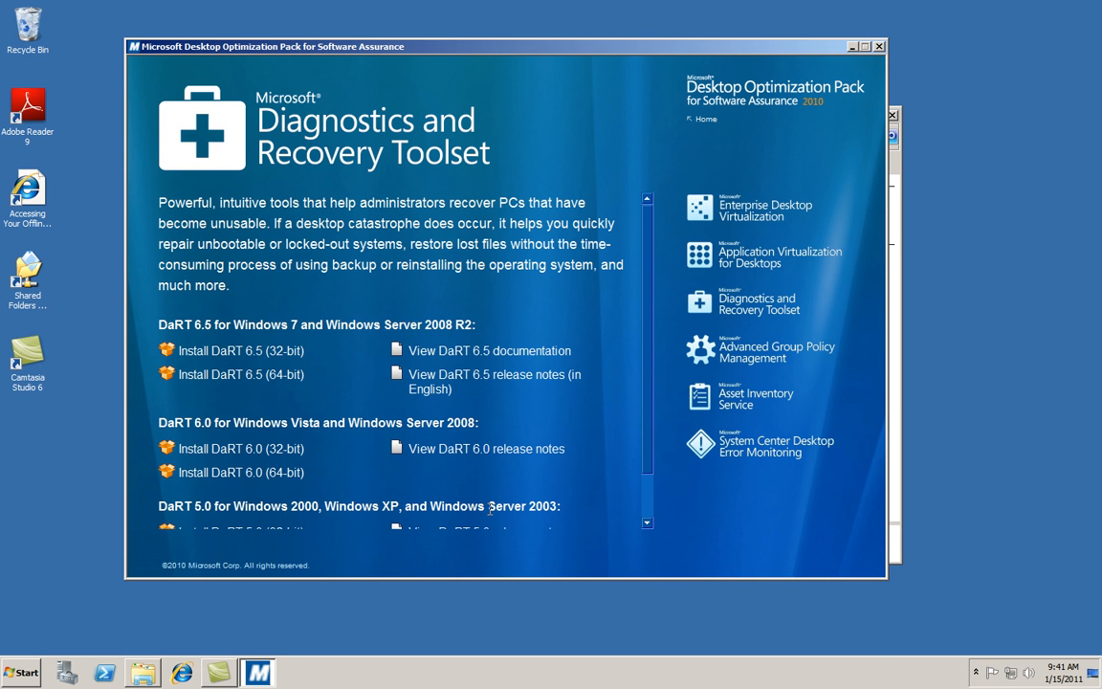
{"action": "left_click", "coordinate": [879, 46]}
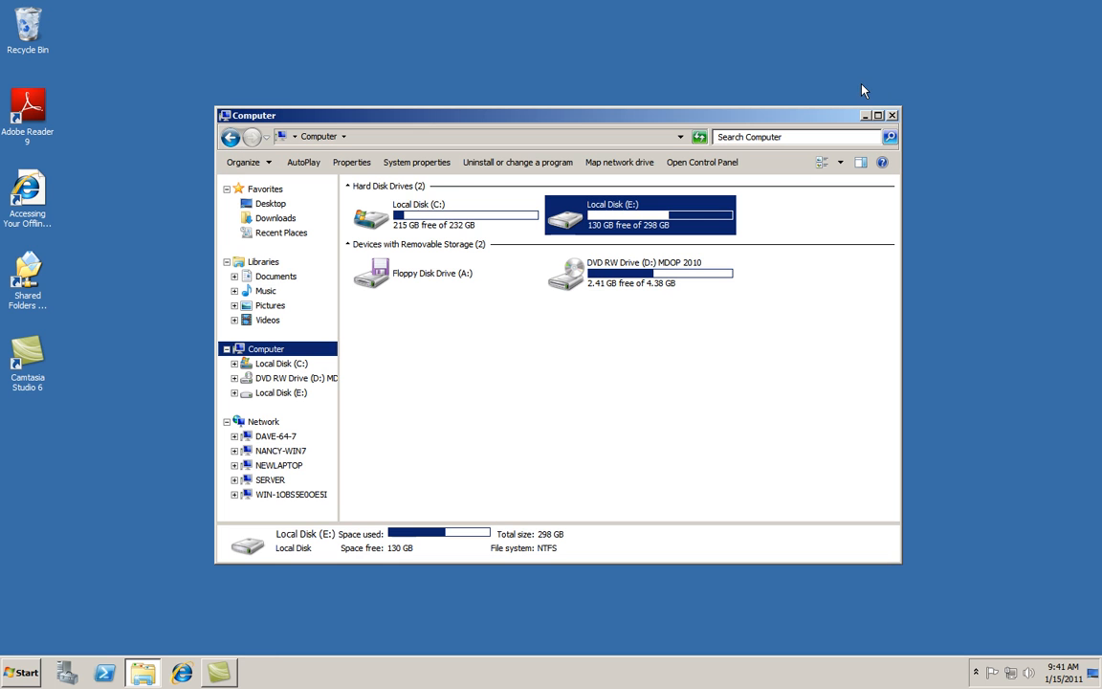
{"action": "left_click", "coordinate": [893, 115]}
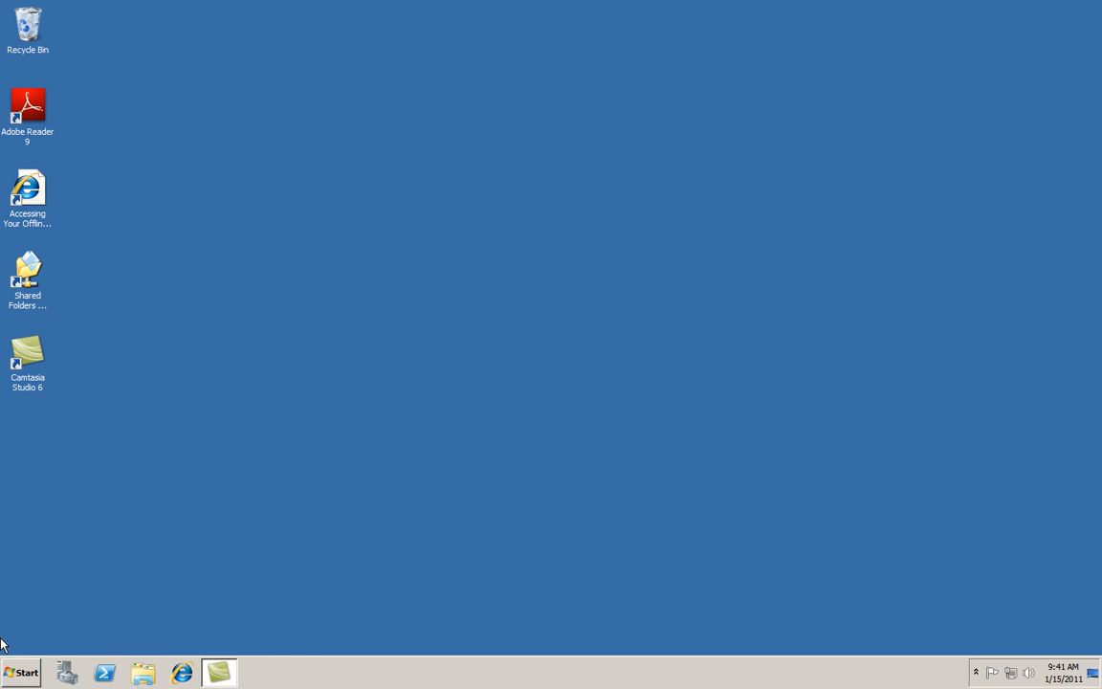
Start the ERD Commander Boot Media Wizard, advance to the boot image selection and dismiss the AutoPlay prompt for the blank CD
{"action": "left_click", "coordinate": [21, 672]}
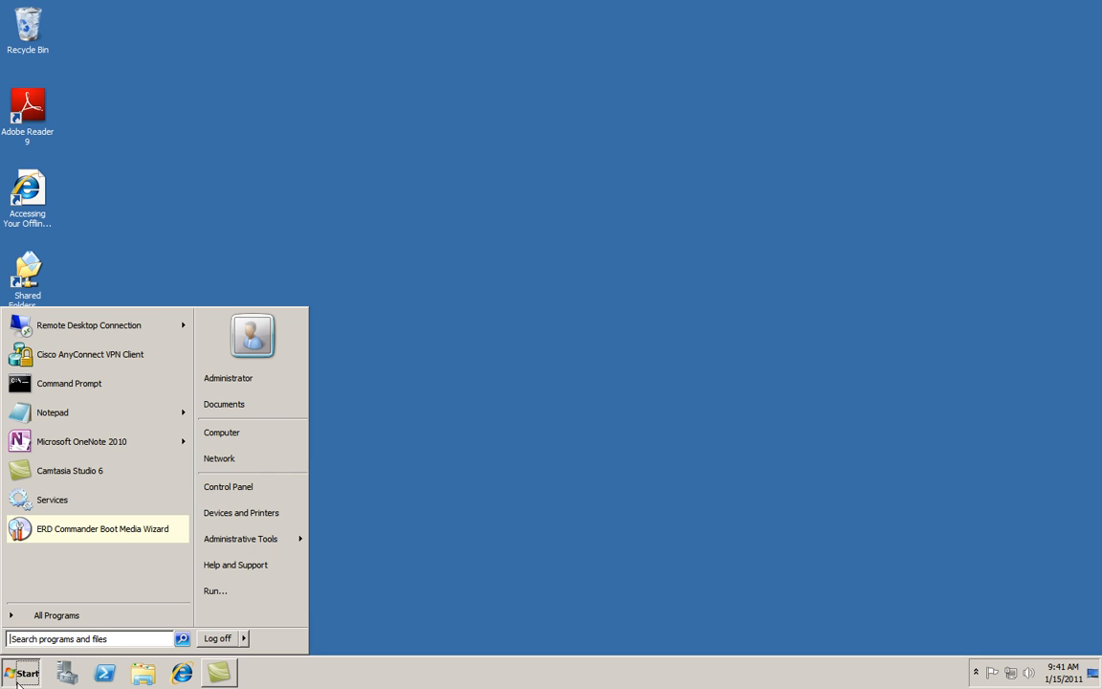
{"action": "left_click", "coordinate": [74, 615]}
{"action": "left_click", "coordinate": [81, 508]}
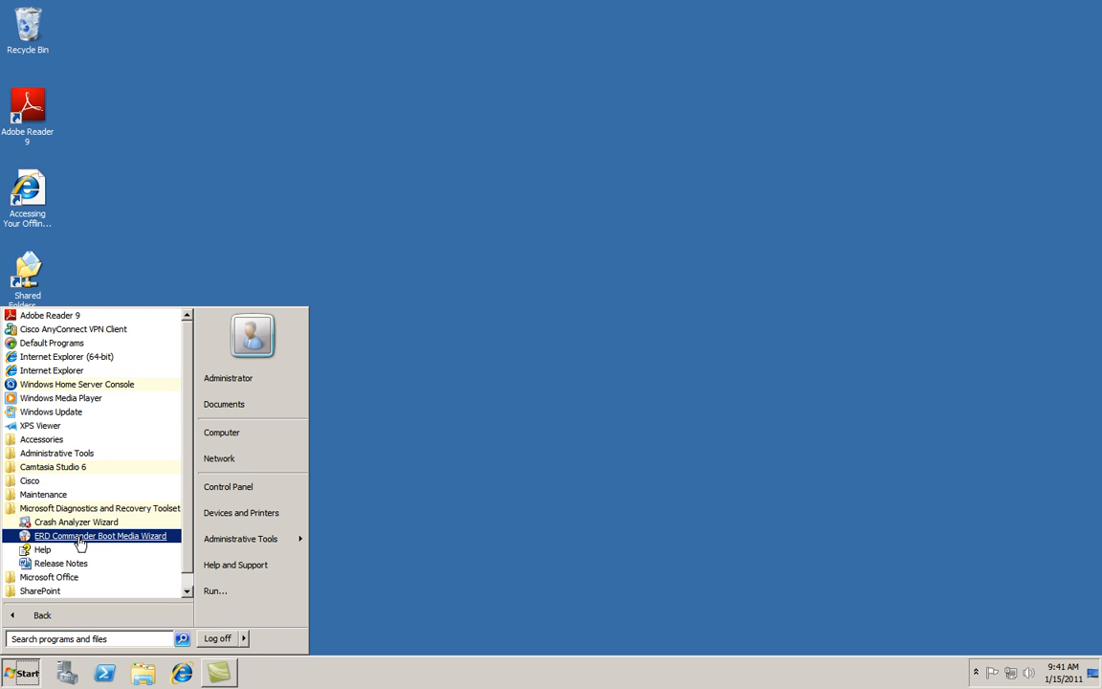
{"action": "left_click", "coordinate": [80, 539]}
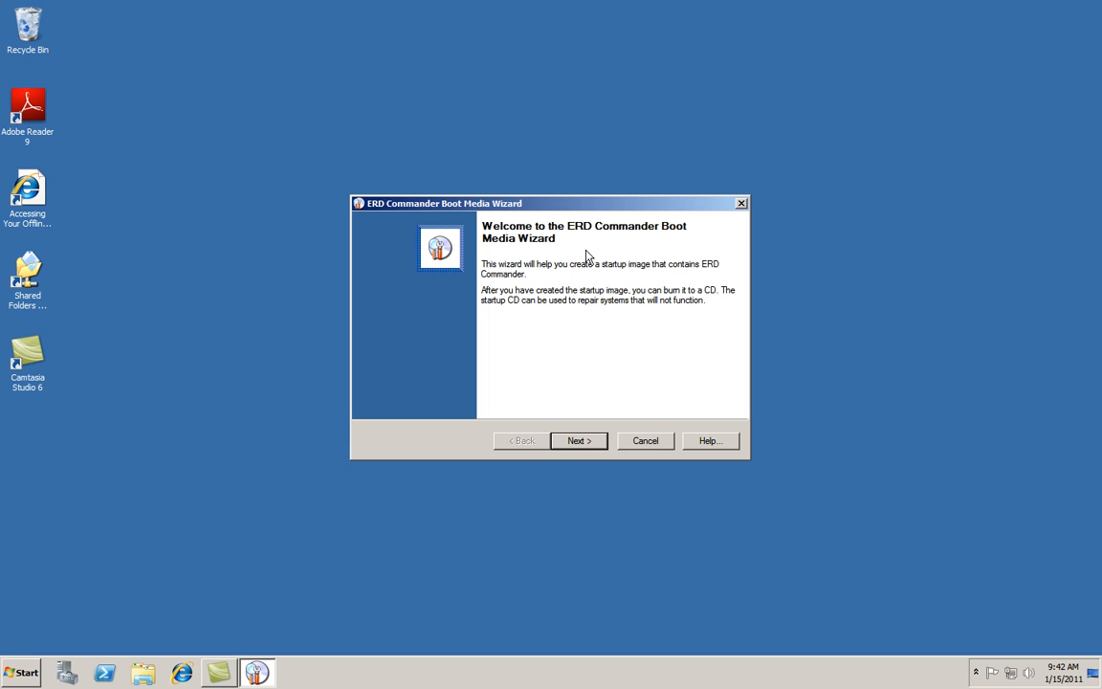
{"action": "left_click", "coordinate": [579, 442]}
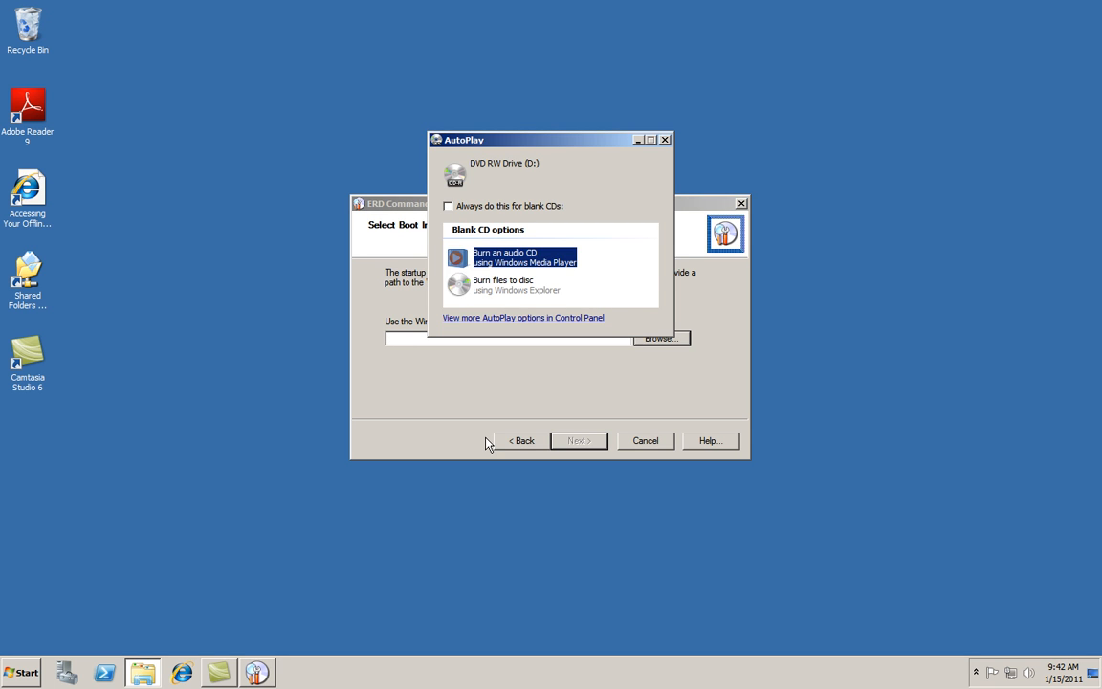
{"action": "key", "text": "Escape"}
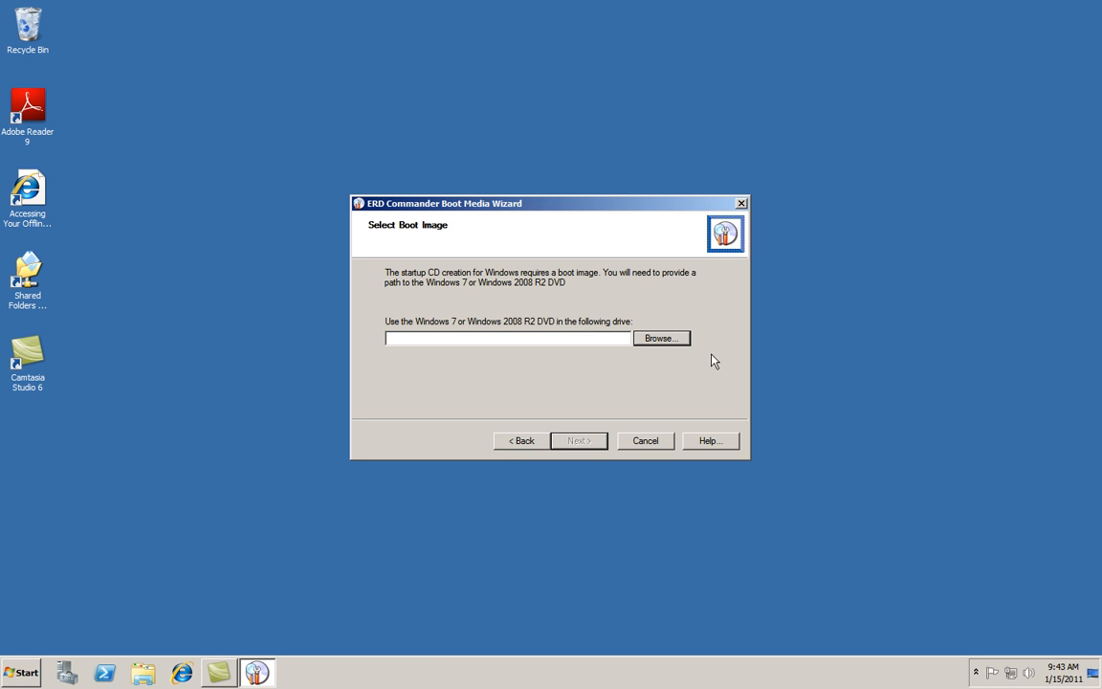
Select the DVD in drive D: as the boot image source and extract the startup image files
{"action": "left_click", "coordinate": [659, 339]}
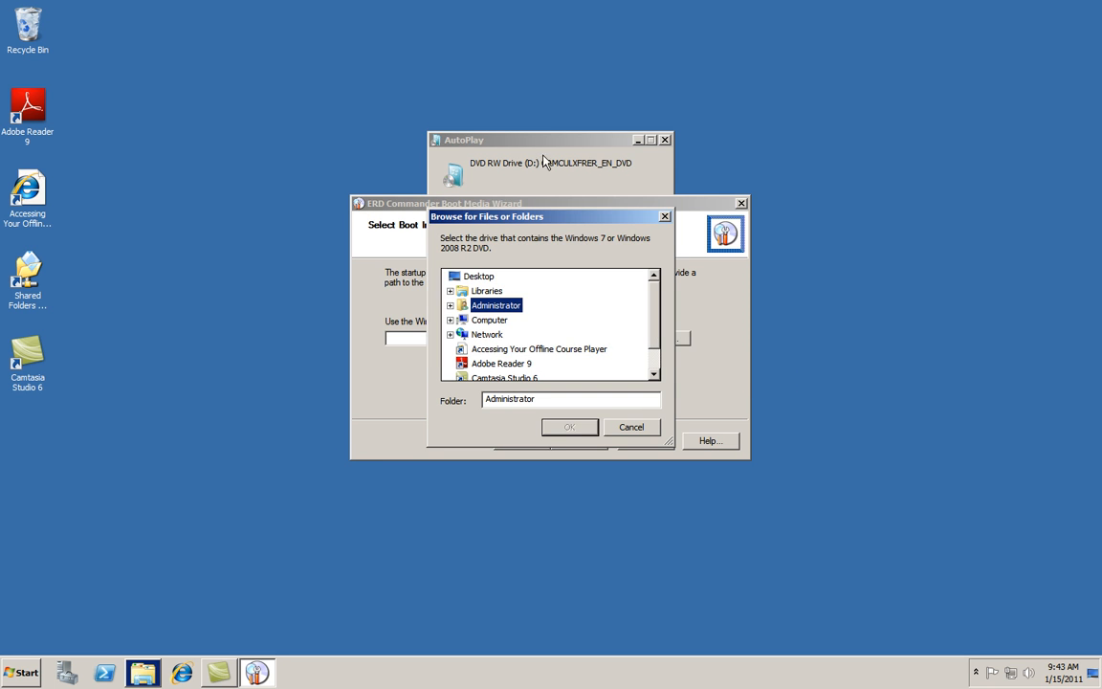
{"action": "left_click", "coordinate": [539, 141]}
{"action": "left_click", "coordinate": [666, 140]}
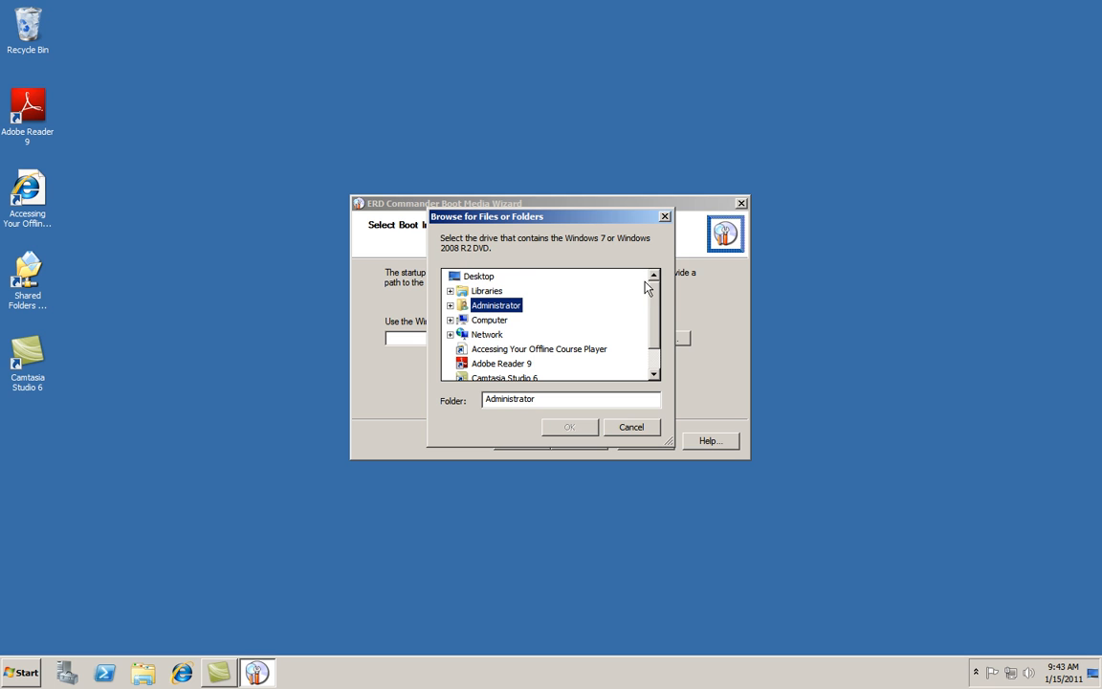
{"action": "scroll", "coordinate": [653, 371], "scroll_direction": "down", "scroll_amount": 1}
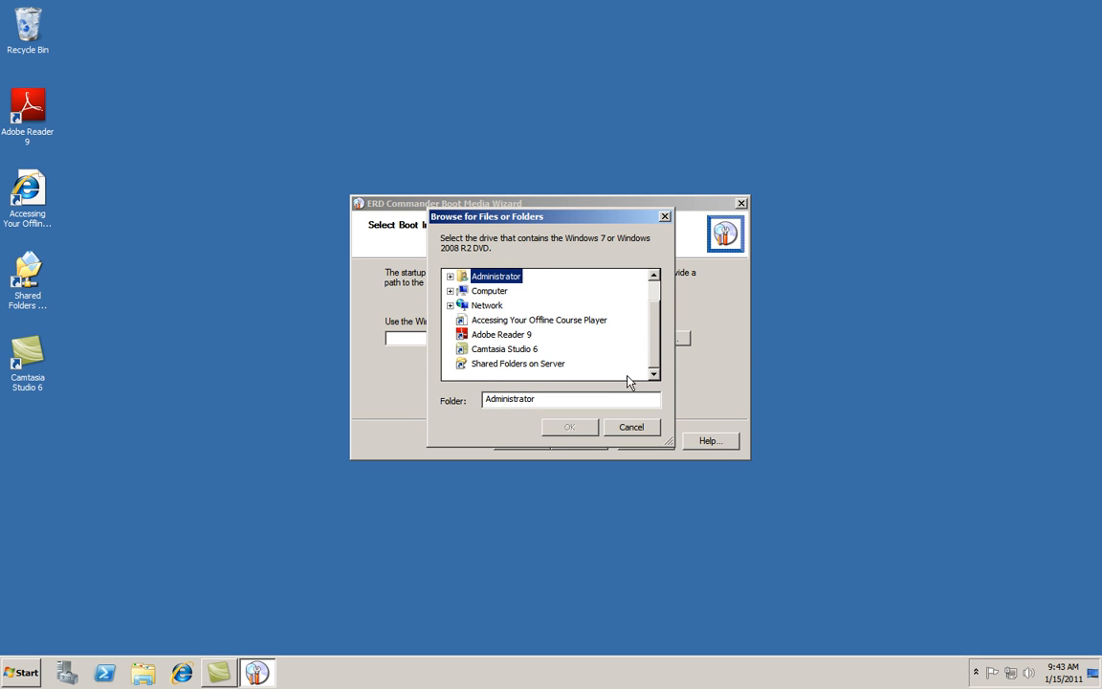
{"action": "left_click", "coordinate": [450, 290]}
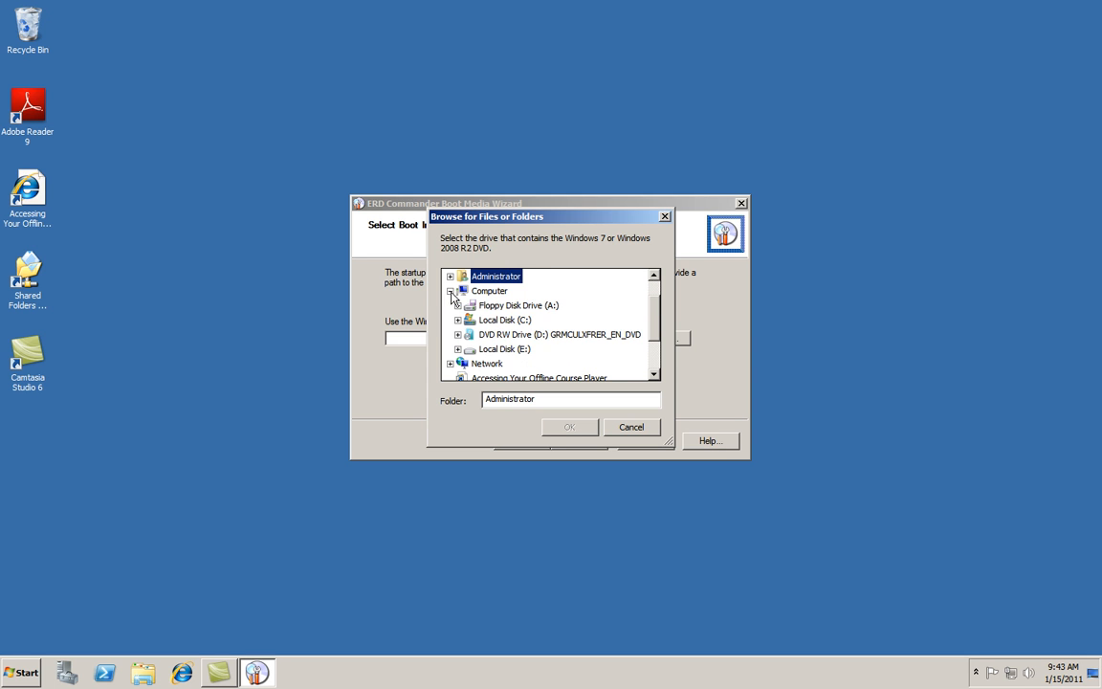
{"action": "left_click", "coordinate": [505, 337]}
{"action": "left_click", "coordinate": [507, 353]}
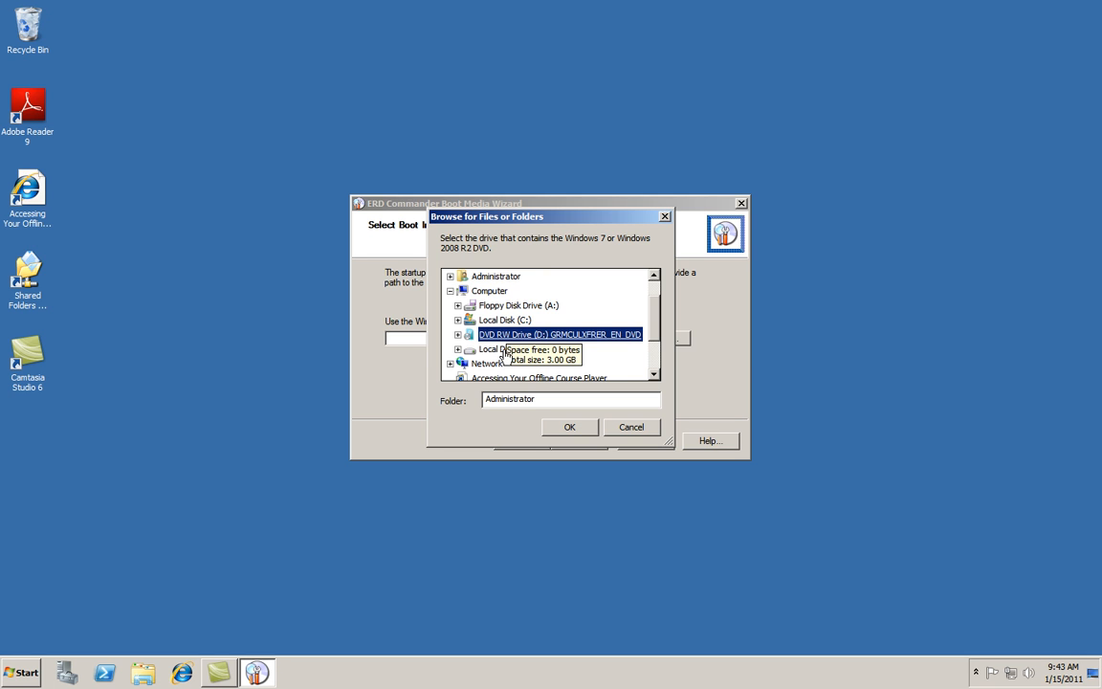
{"action": "scroll", "coordinate": [576, 336], "scroll_direction": "up", "scroll_amount": 2}
{"action": "left_click", "coordinate": [555, 308]}
{"action": "scroll", "coordinate": [558, 345], "scroll_direction": "down", "scroll_amount": 2}
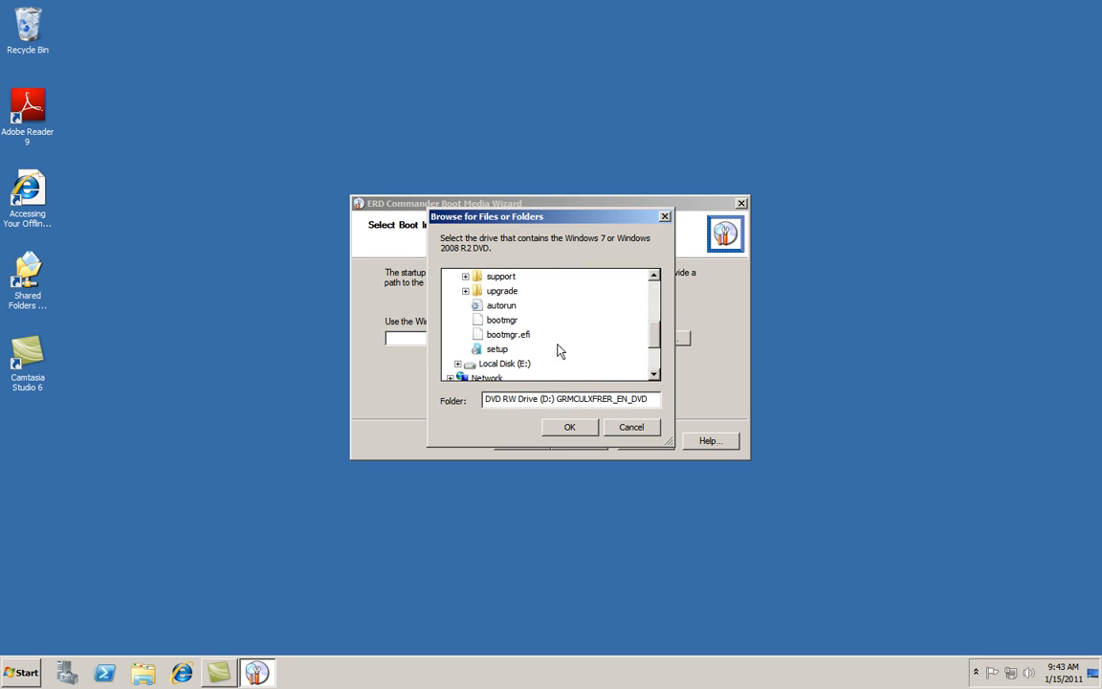
{"action": "left_click", "coordinate": [568, 427]}
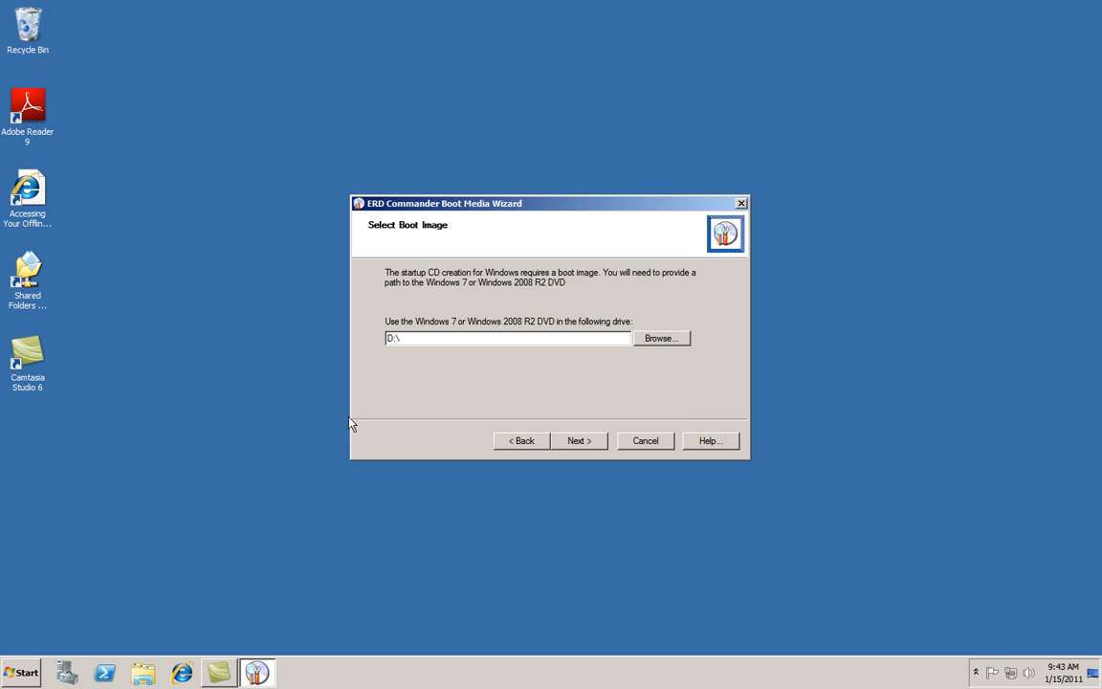
{"action": "left_click", "coordinate": [578, 441]}
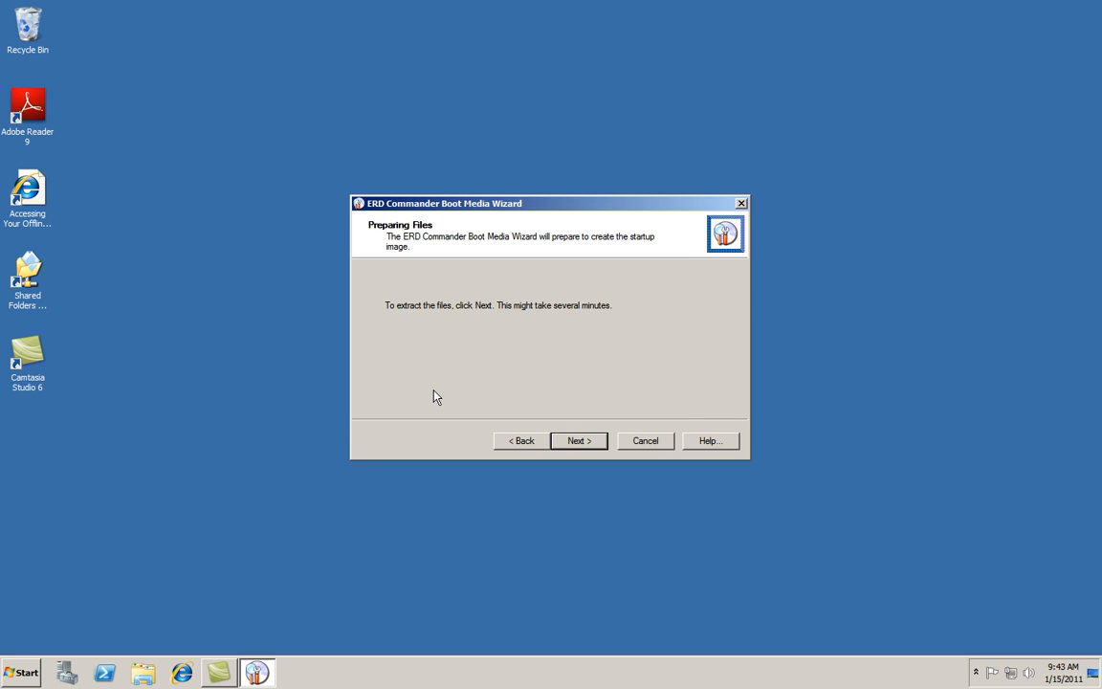
{"action": "left_click", "coordinate": [580, 442]}
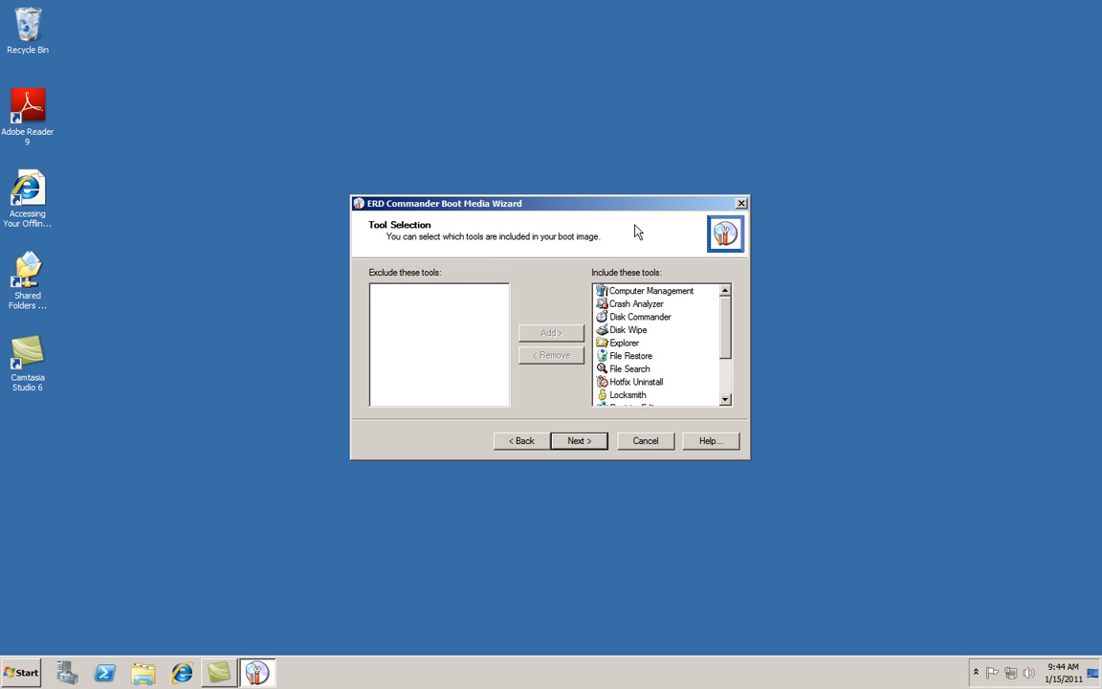
Review the tools offered for the boot image and continue with all of them included
{"action": "left_click_drag", "start_coordinate": [632, 208], "coordinate": [622, 170]}
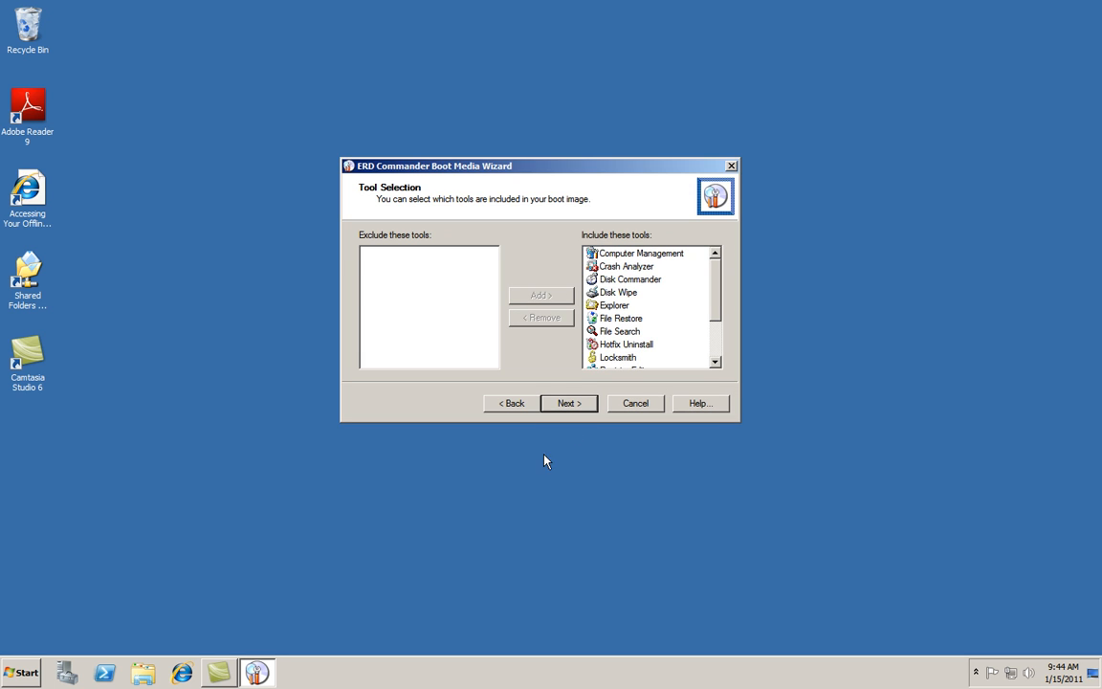
{"action": "mouse_move", "coordinate": [719, 270]}
{"action": "left_mouse_down"}
{"action": "mouse_move", "coordinate": [715, 338]}
{"action": "mouse_move", "coordinate": [716, 263]}
{"action": "left_mouse_up"}
{"action": "left_click_drag", "start_coordinate": [719, 285], "coordinate": [714, 348]}
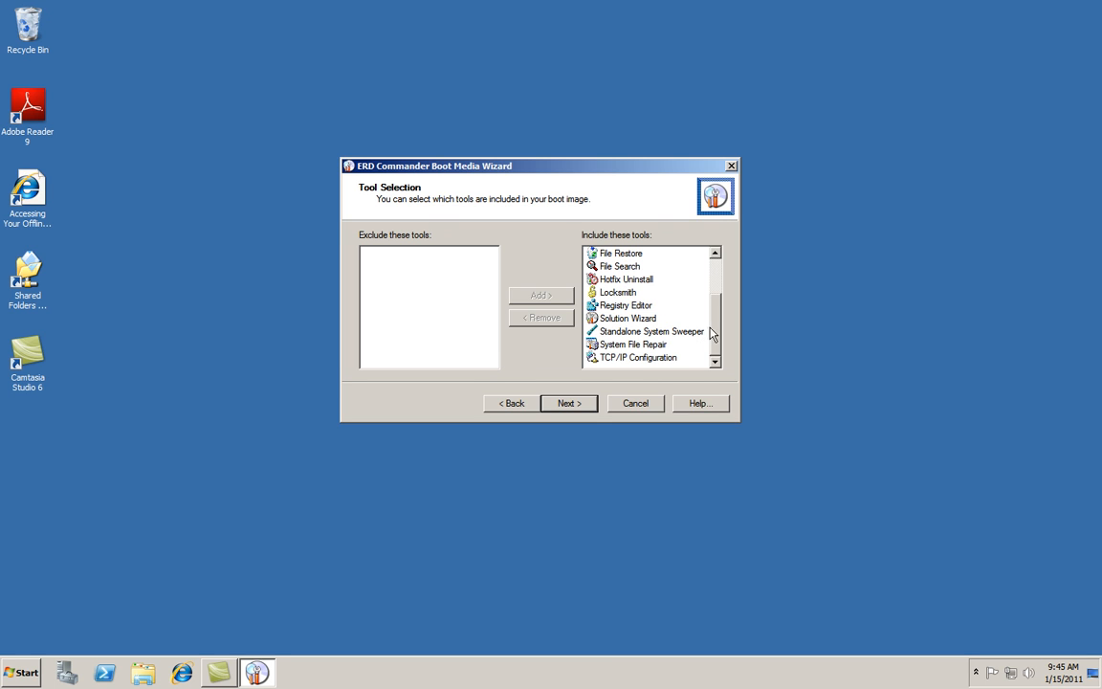
{"action": "left_click_drag", "start_coordinate": [715, 339], "coordinate": [716, 277]}
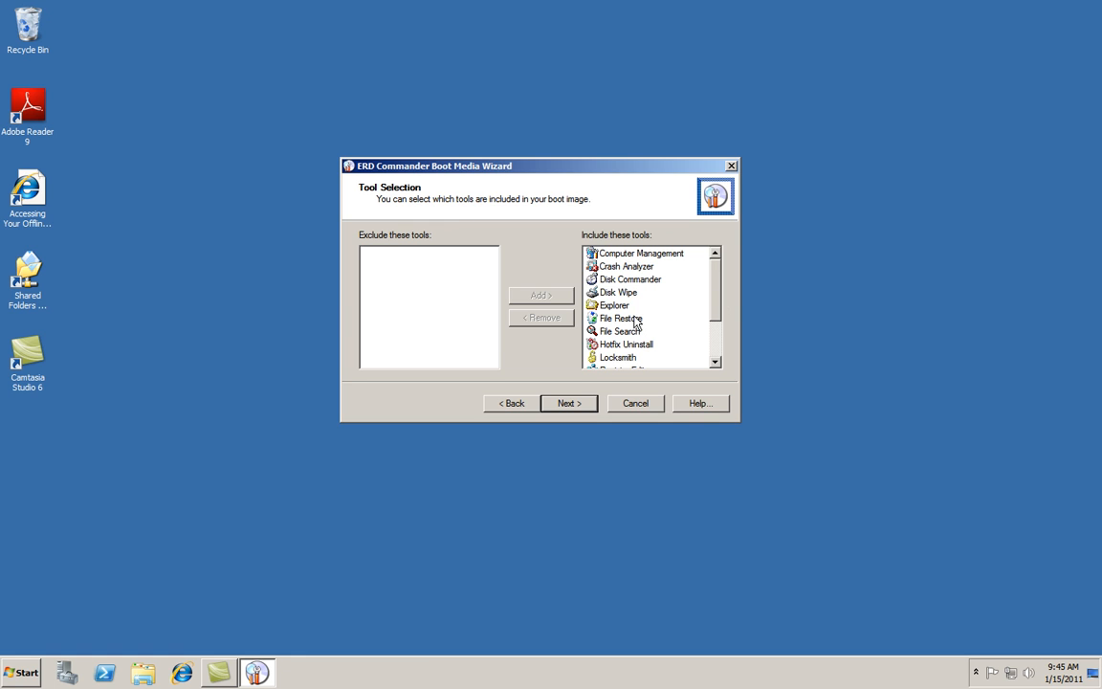
{"action": "scroll", "coordinate": [644, 287], "scroll_direction": "down", "scroll_amount": 2}
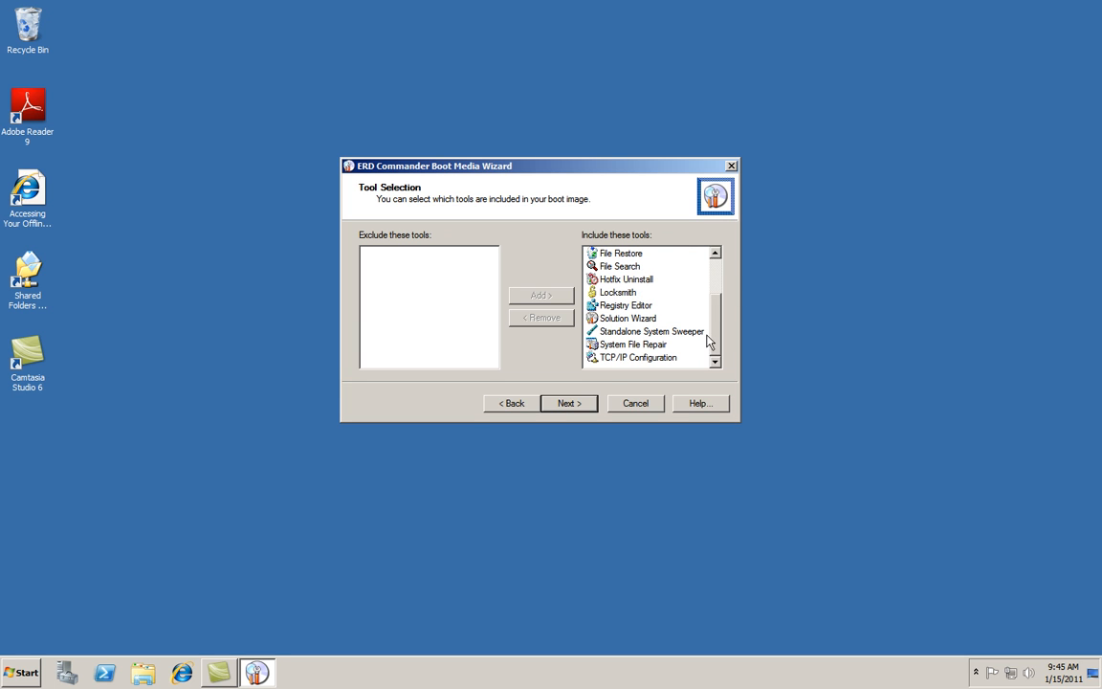
{"action": "left_click_drag", "start_coordinate": [716, 336], "coordinate": [722, 301]}
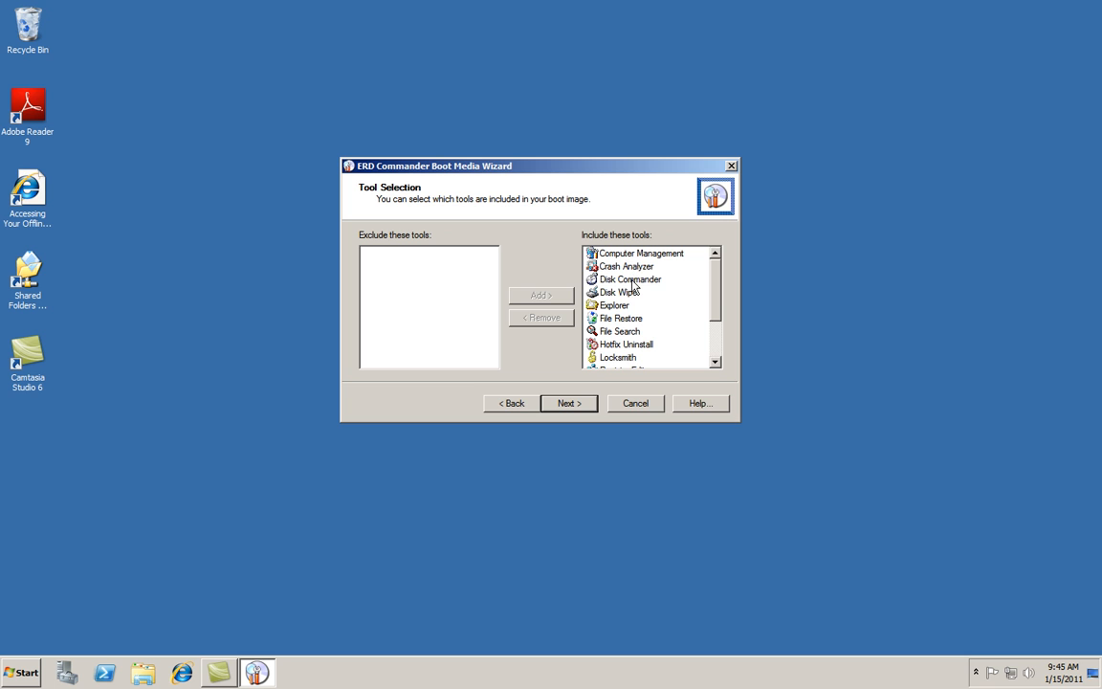
{"action": "left_click_drag", "start_coordinate": [714, 277], "coordinate": [711, 331]}
{"action": "scroll", "coordinate": [711, 311], "scroll_direction": "up", "scroll_amount": 3}
{"action": "left_click", "coordinate": [576, 406]}
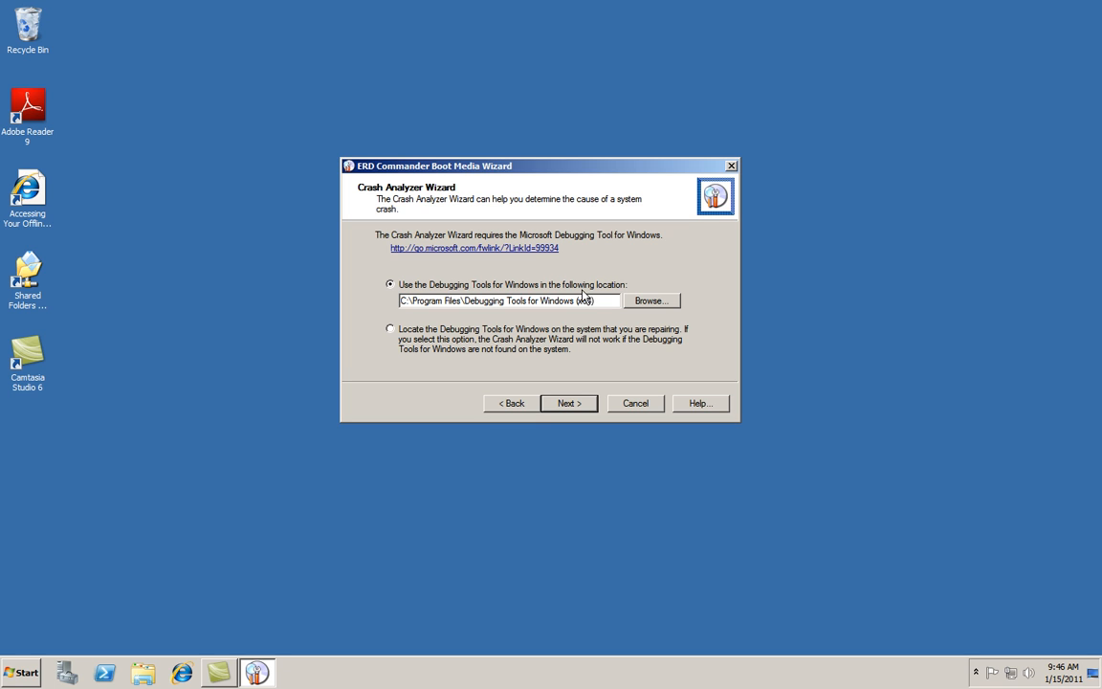
Try the default Debugging Tools folder, then set Crash Analyzer to locate the Debugging Tools on the system being repaired
{"action": "left_click", "coordinate": [570, 404]}
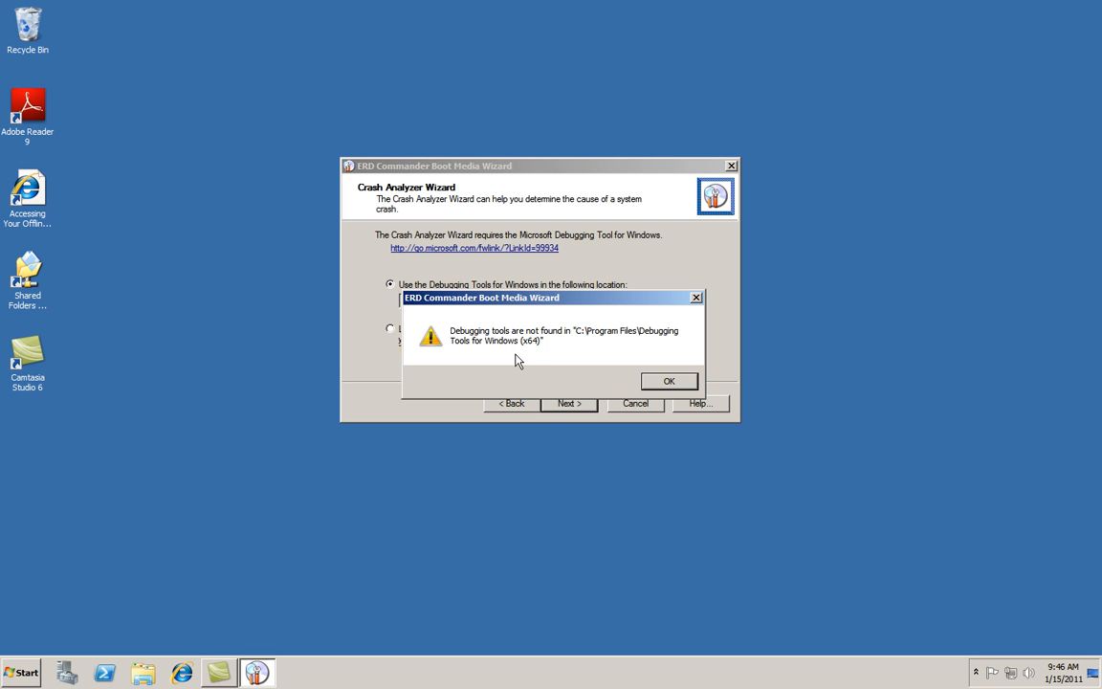
{"action": "left_click_drag", "start_coordinate": [467, 297], "coordinate": [461, 278]}
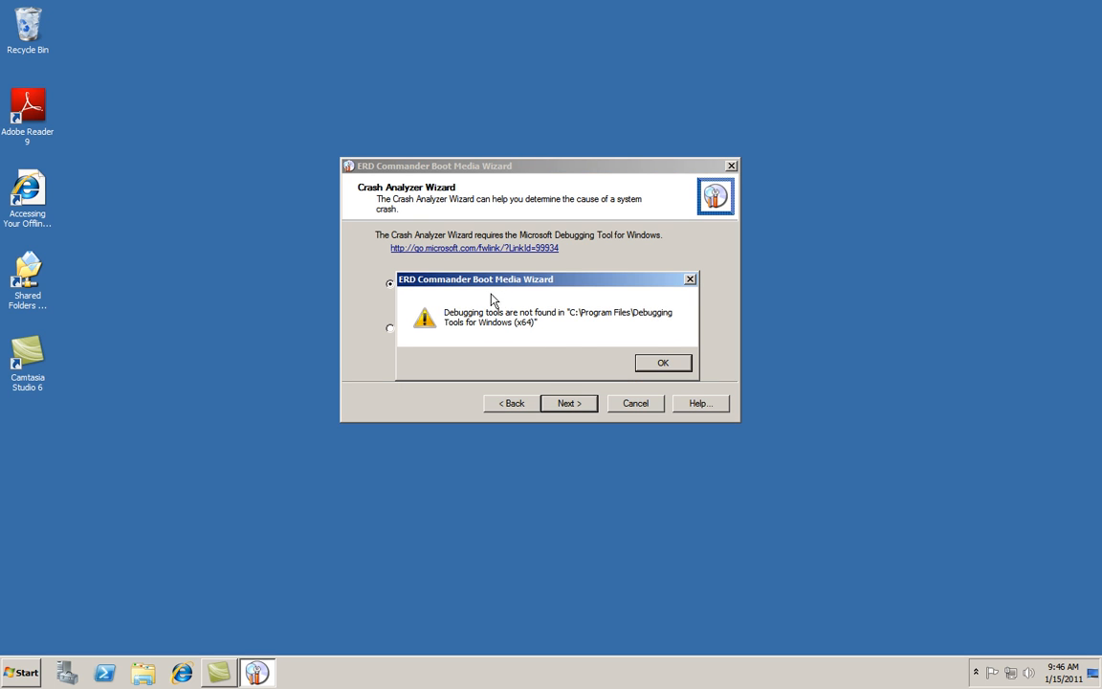
{"action": "left_click", "coordinate": [663, 364]}
{"action": "left_click", "coordinate": [392, 328]}
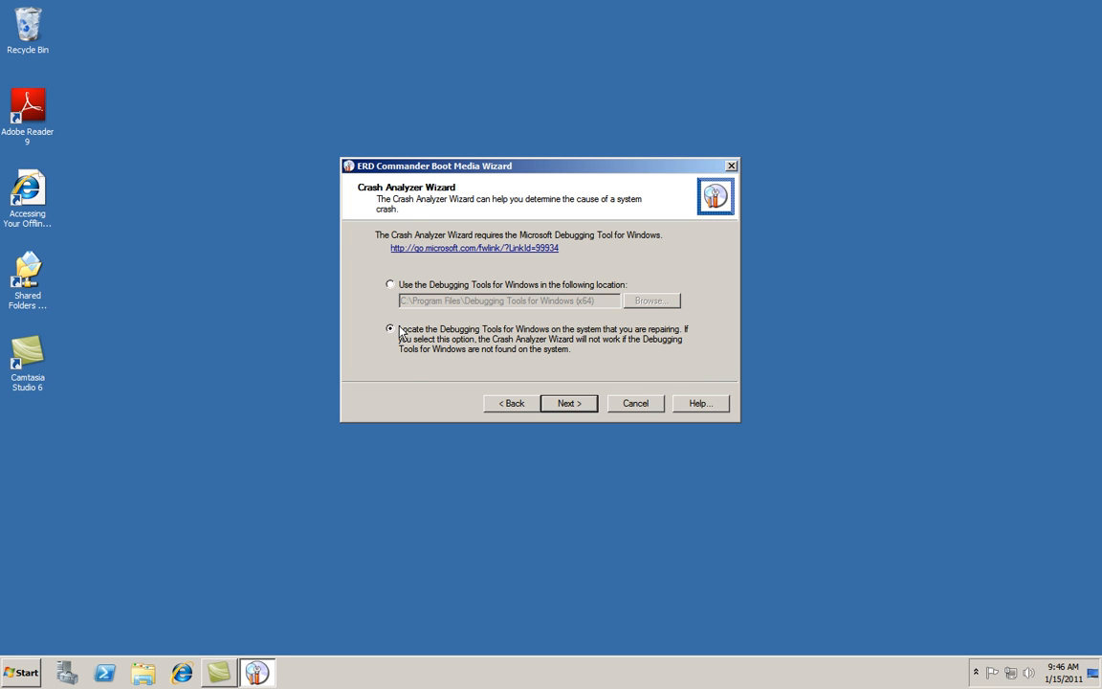
{"action": "left_click", "coordinate": [568, 404]}
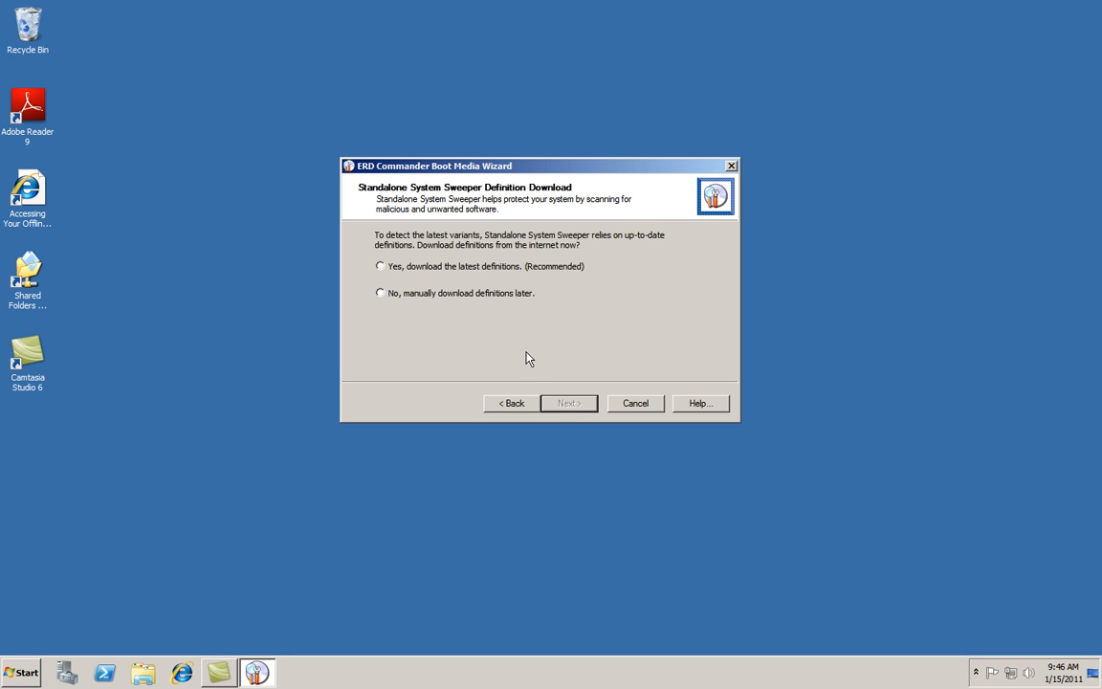
Download the latest Standalone System Sweeper definitions for the boot image
{"action": "left_click", "coordinate": [380, 266]}
{"action": "left_click", "coordinate": [561, 405]}
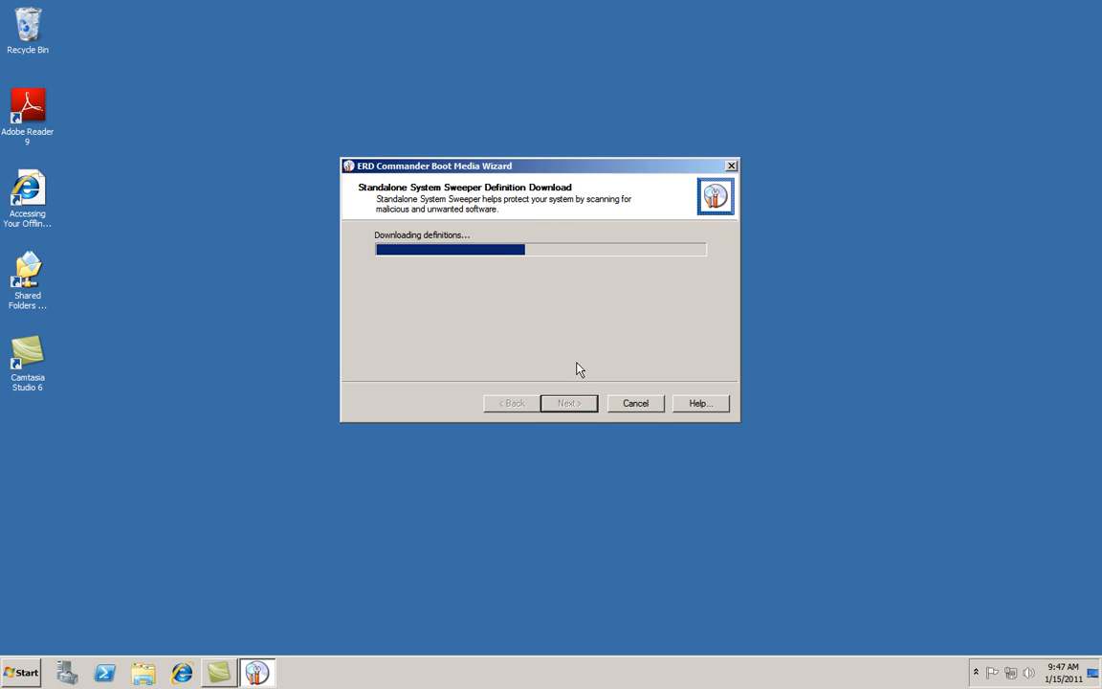
{"action": "left_click", "coordinate": [976, 673]}
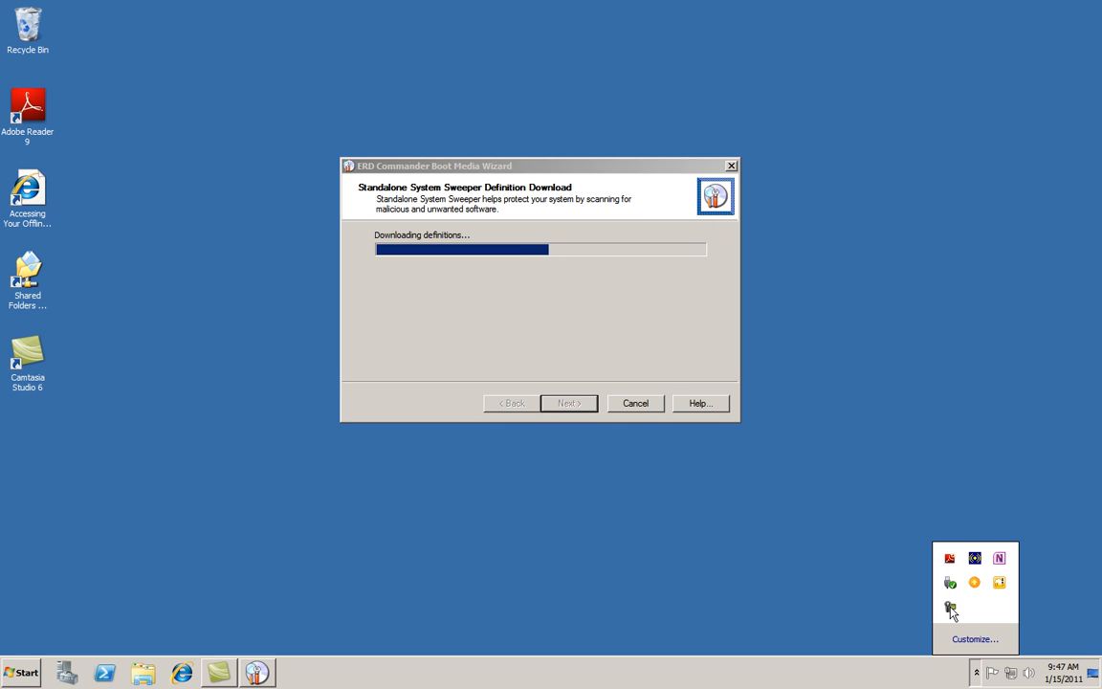
{"action": "left_click", "coordinate": [951, 608]}
{"action": "left_click", "coordinate": [1028, 601]}
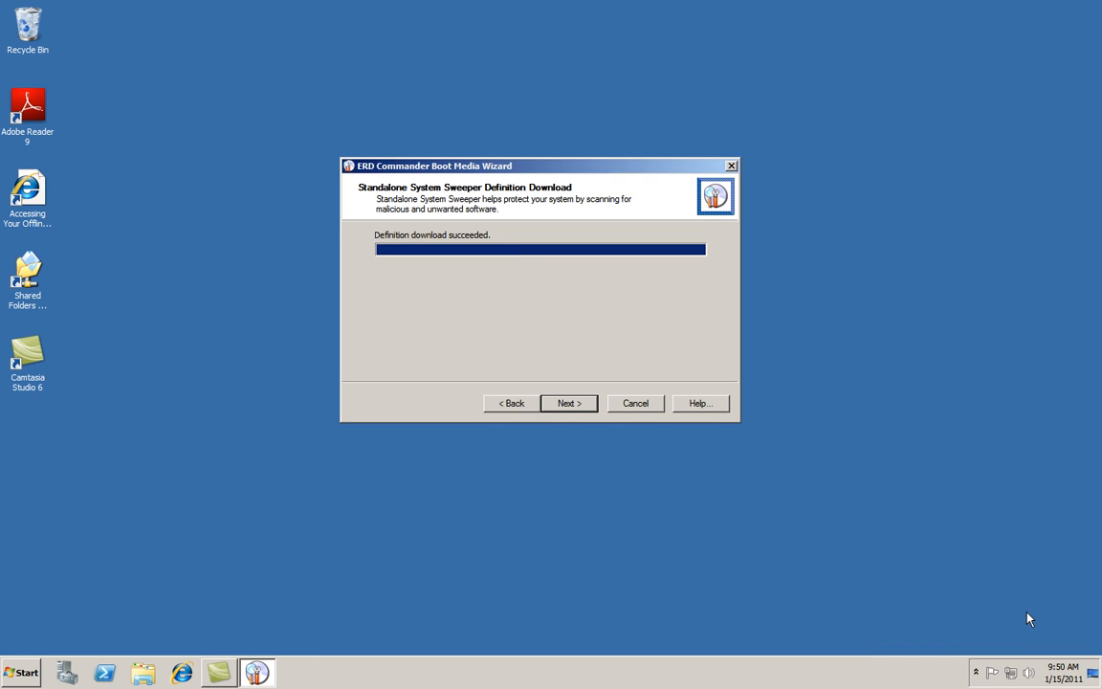
Continue without additional drivers or files and create the startup image as ERD65.iso on the desktop
{"action": "left_click", "coordinate": [566, 405]}
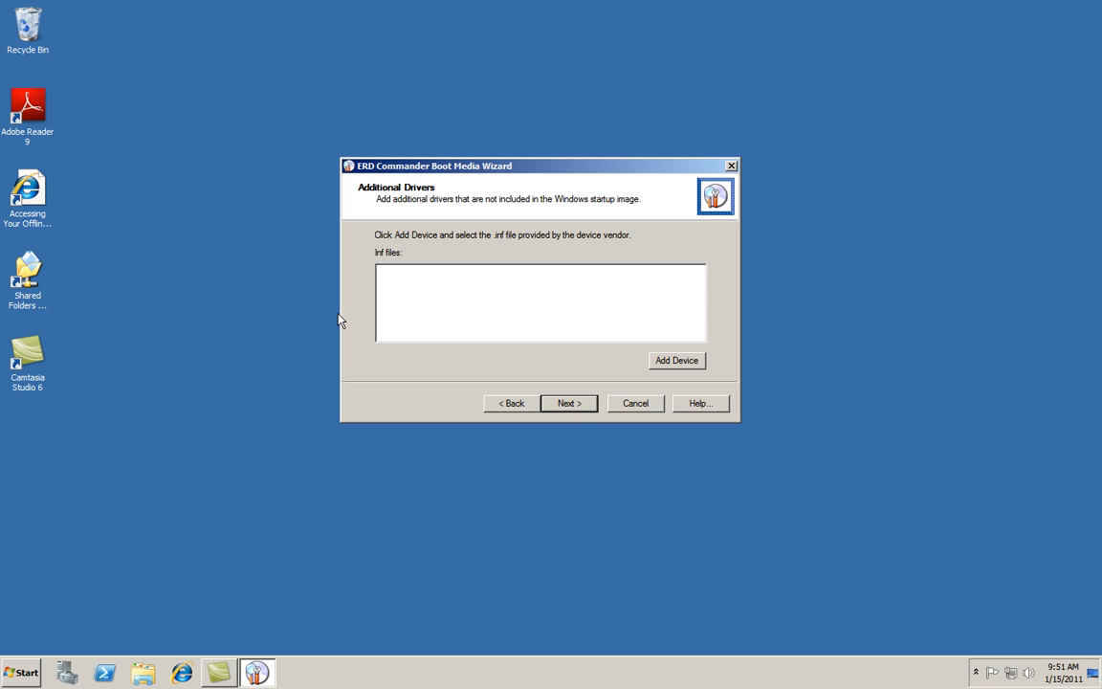
{"action": "left_click", "coordinate": [568, 403]}
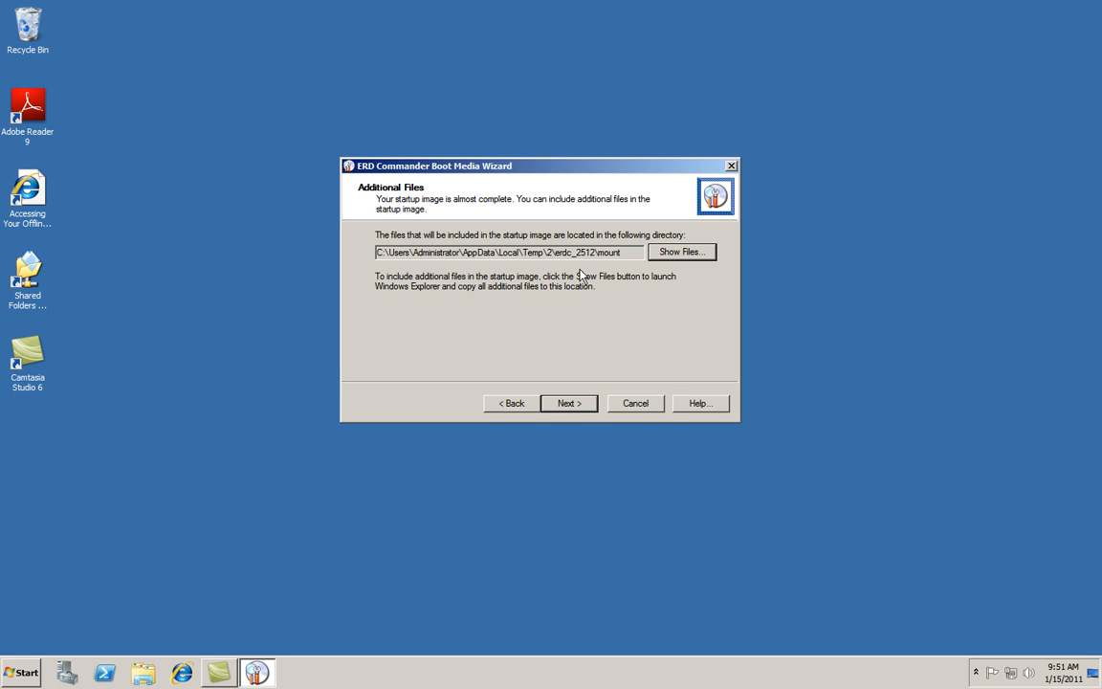
{"action": "left_click", "coordinate": [569, 403]}
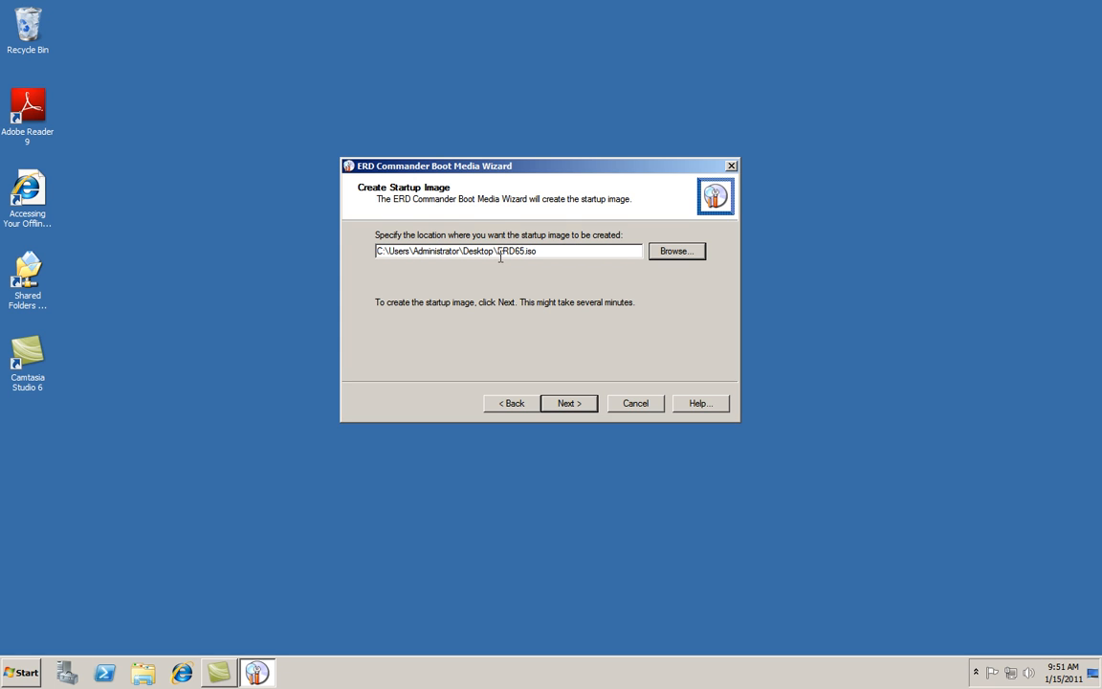
{"action": "left_click", "coordinate": [569, 403]}
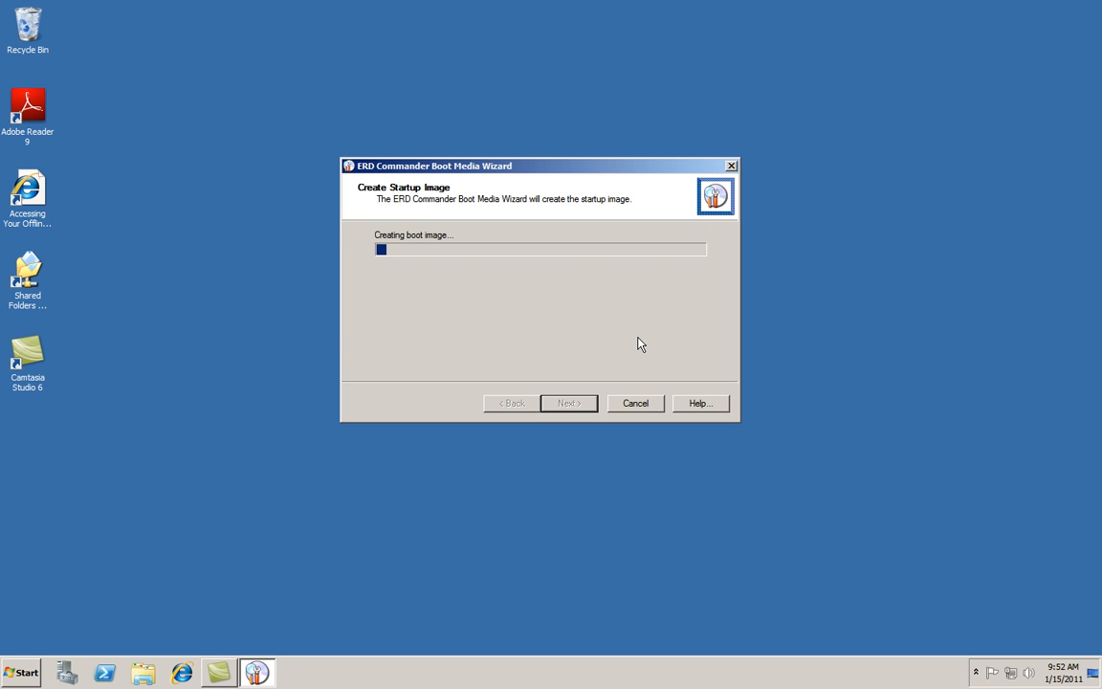
{"action": "left_click", "coordinate": [977, 674]}
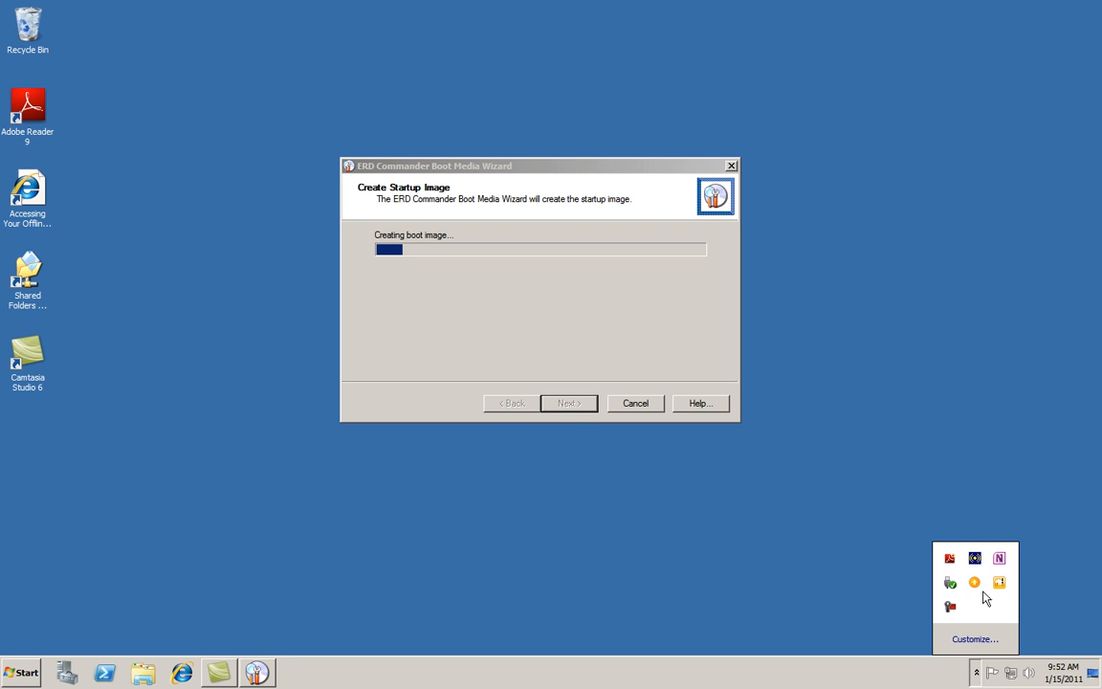
{"action": "left_click", "coordinate": [950, 606]}
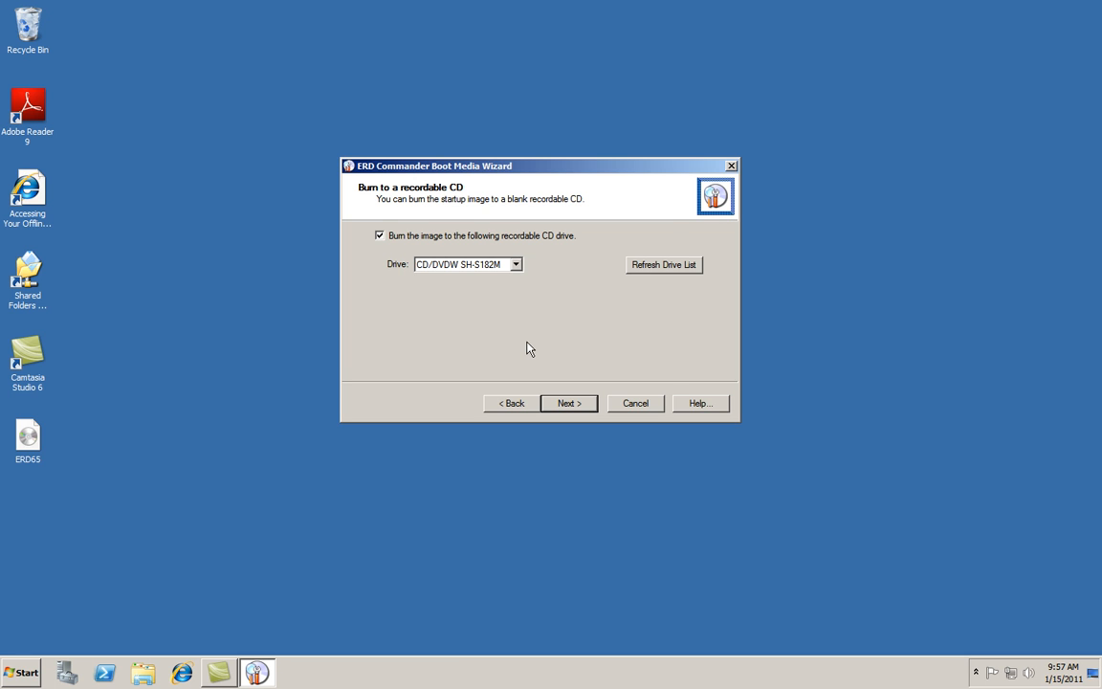
{"action": "left_click", "coordinate": [666, 141]}
Burn the startup image to a recordable CD in the CD/DVDW SH-S182M drive
{"action": "left_click", "coordinate": [516, 265]}
{"action": "left_click", "coordinate": [515, 265]}
{"action": "left_click", "coordinate": [564, 405]}
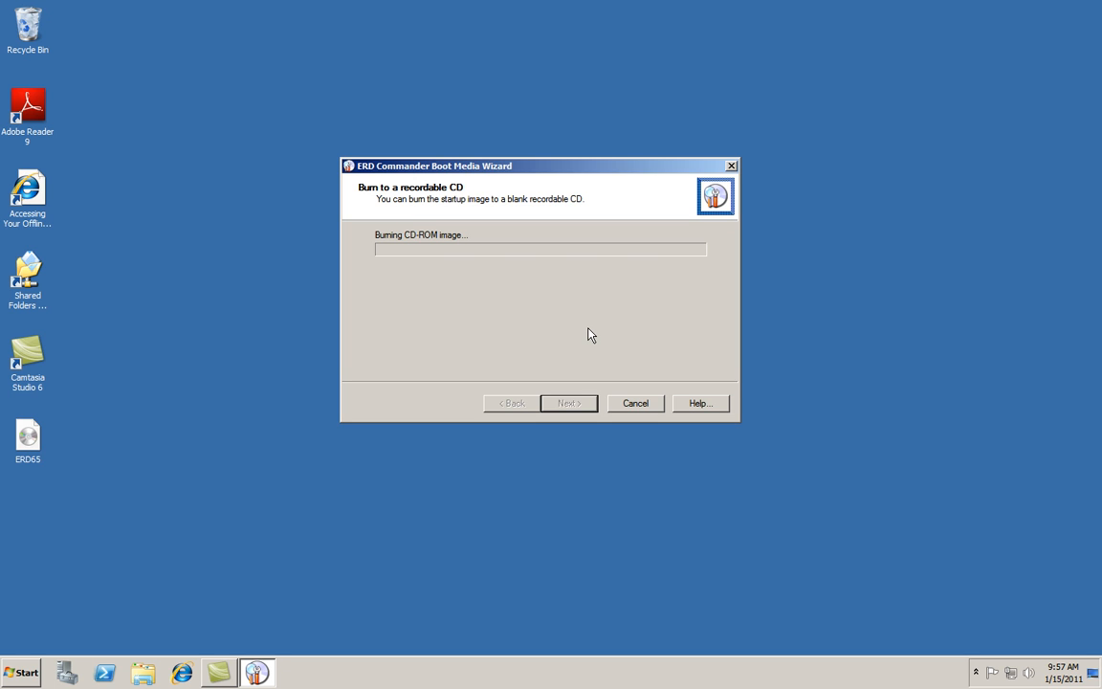
{"action": "left_click", "coordinate": [975, 672]}
{"action": "left_click", "coordinate": [947, 609]}
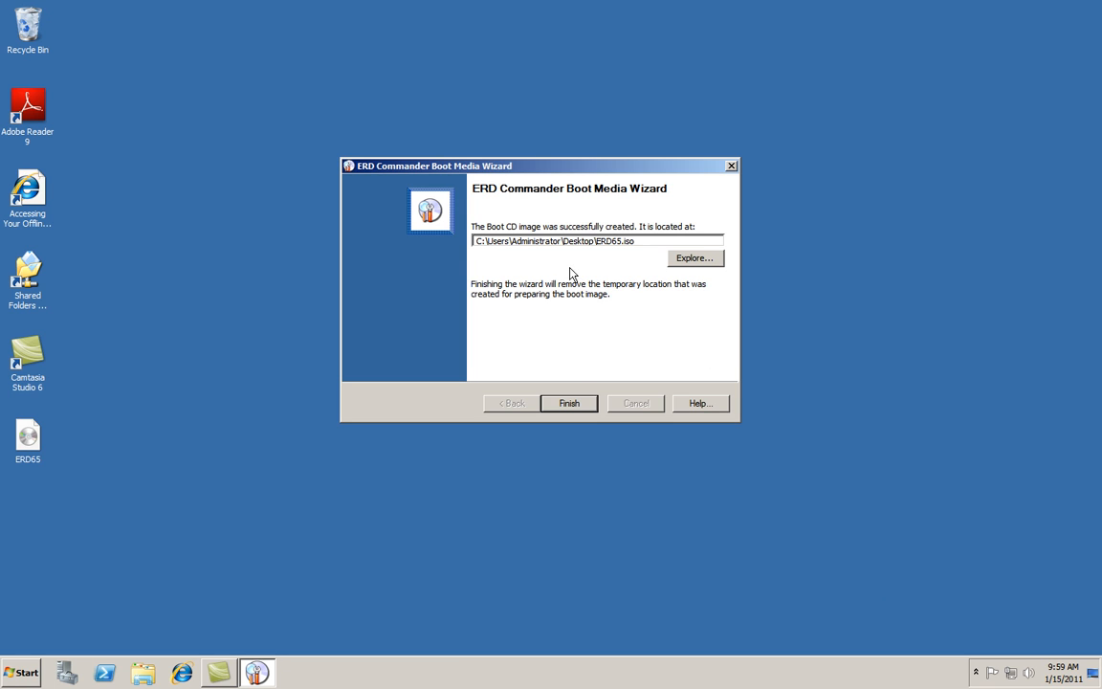
Finish the ERD Commander Boot Media Wizard
{"action": "left_click", "coordinate": [568, 410]}
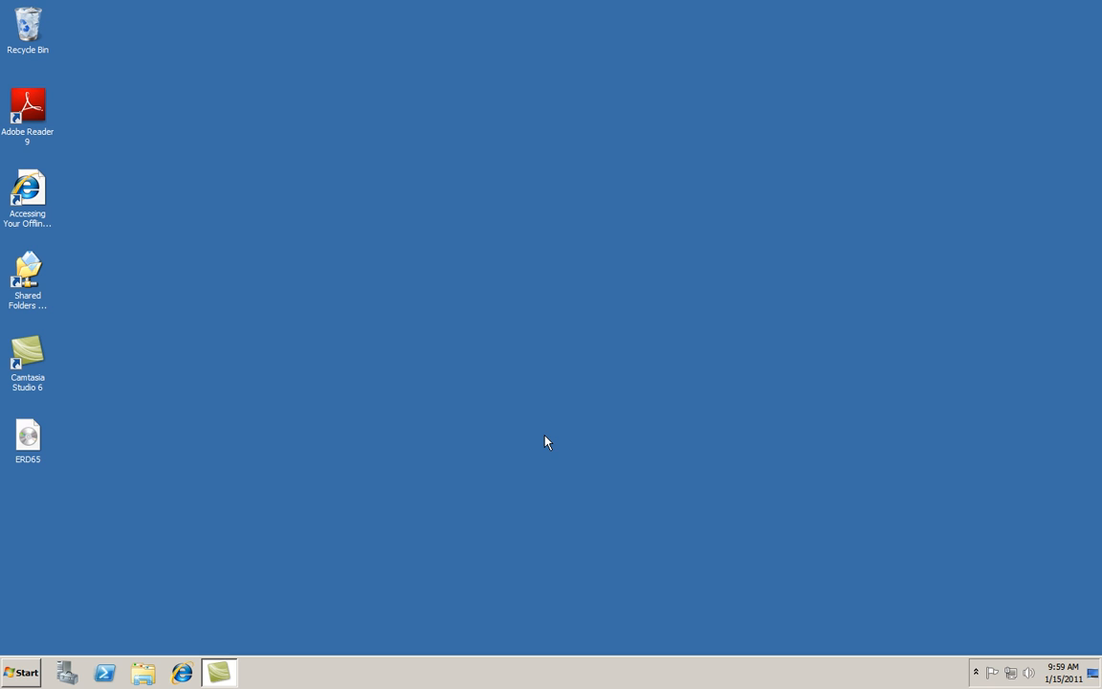
Examine the general file properties of the ERD65 disc image on the desktop and close them without changes
{"action": "right_click", "coordinate": [28, 439]}
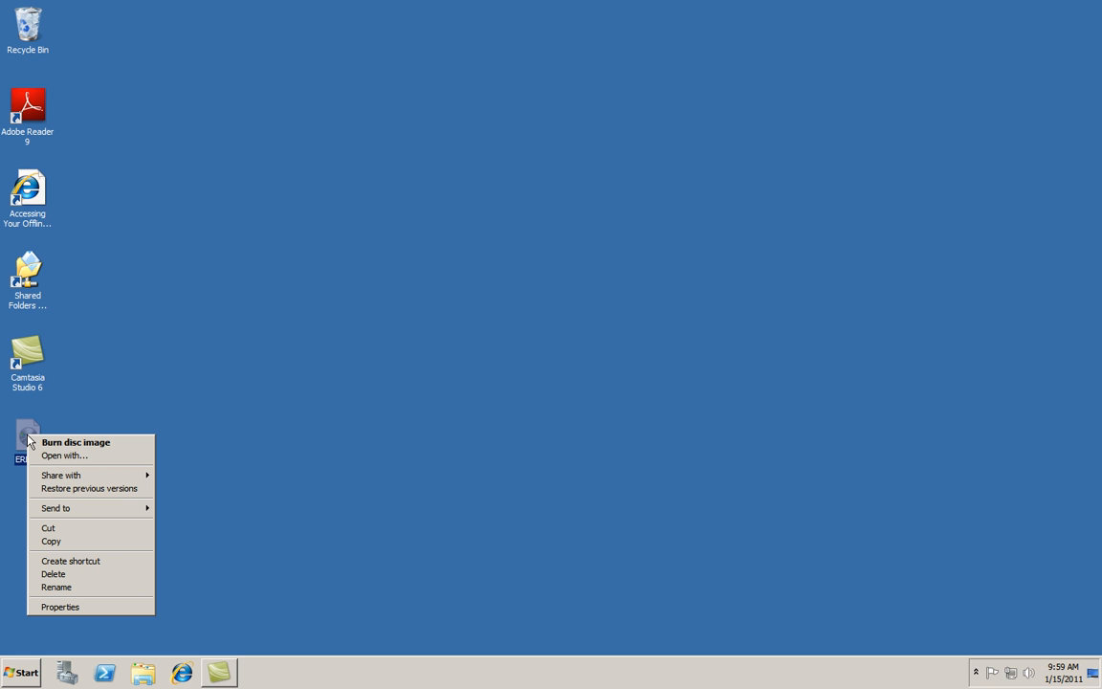
{"action": "left_click", "coordinate": [64, 608]}
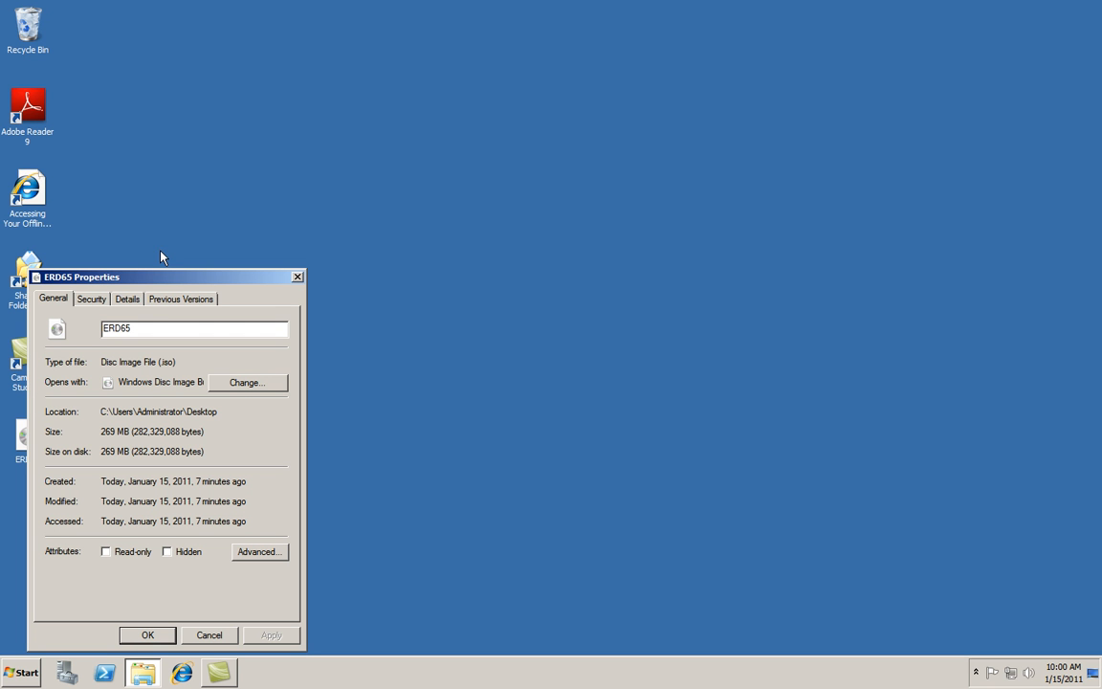
{"action": "left_click_drag", "start_coordinate": [141, 278], "coordinate": [367, 150]}
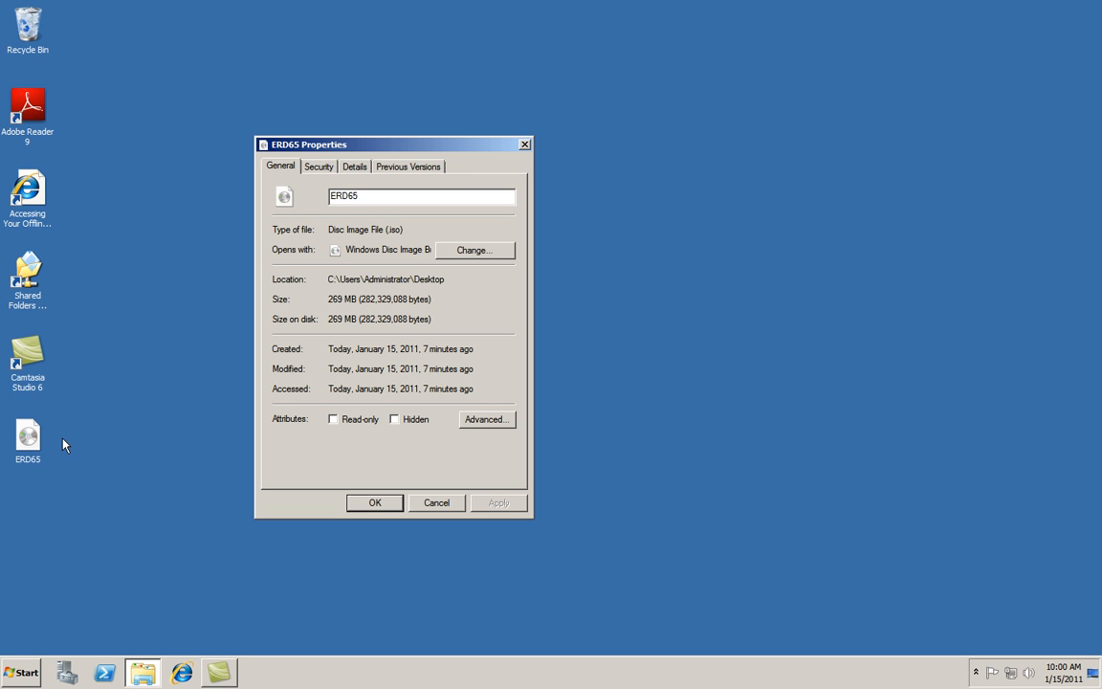
{"action": "left_click", "coordinate": [438, 503]}
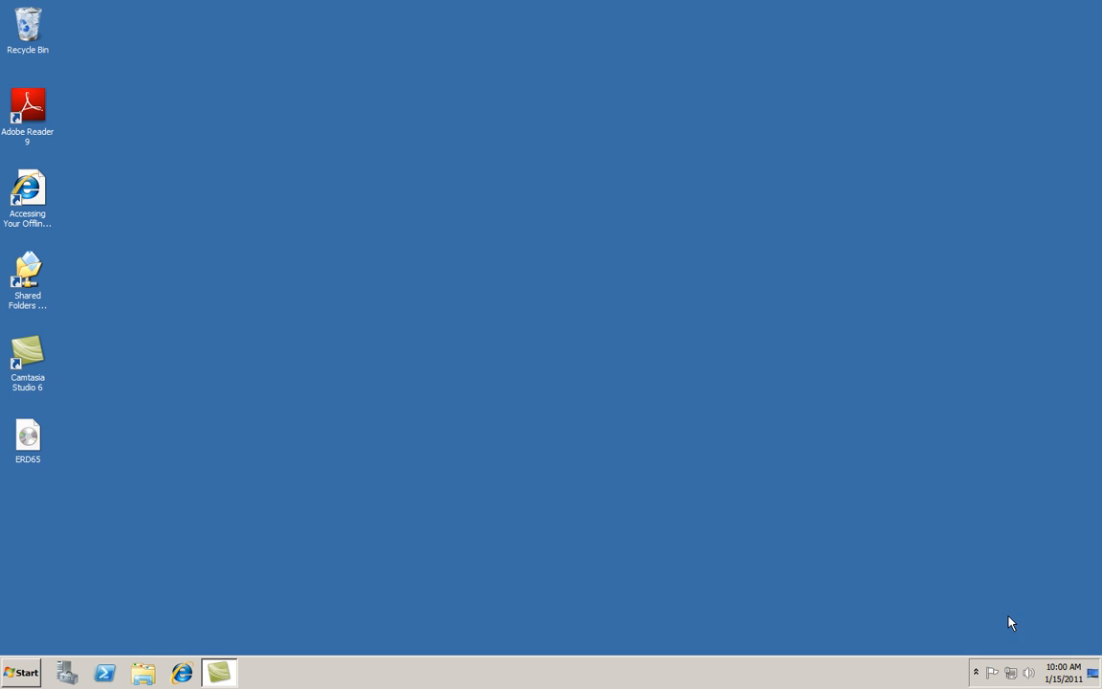
{"action": "left_click", "coordinate": [977, 673]}
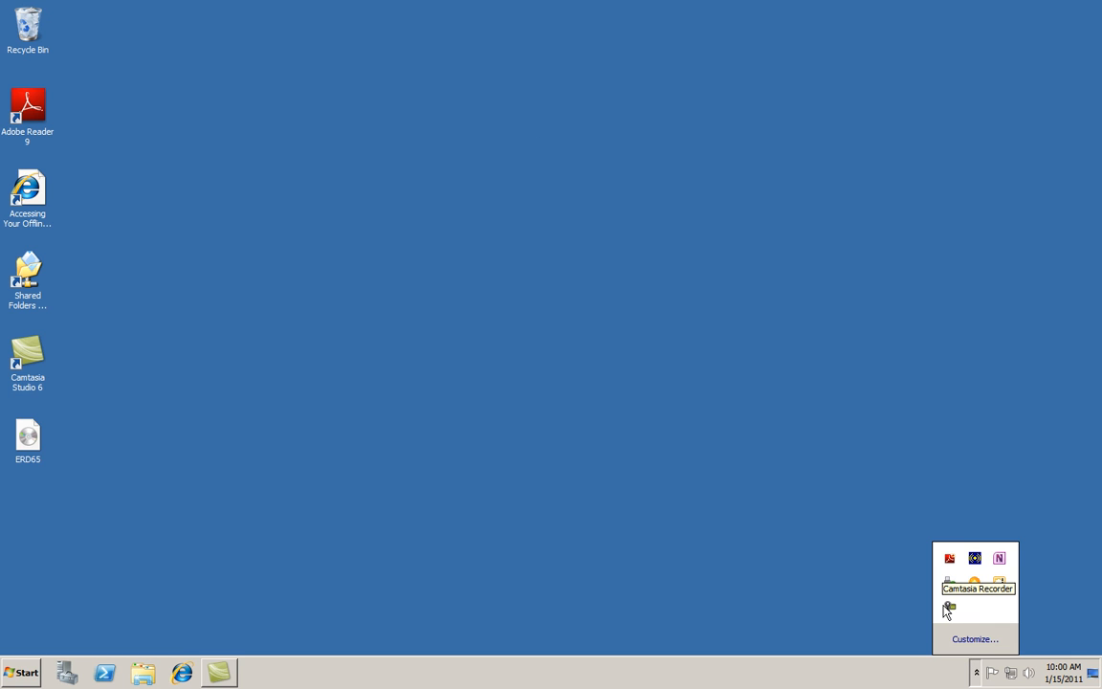